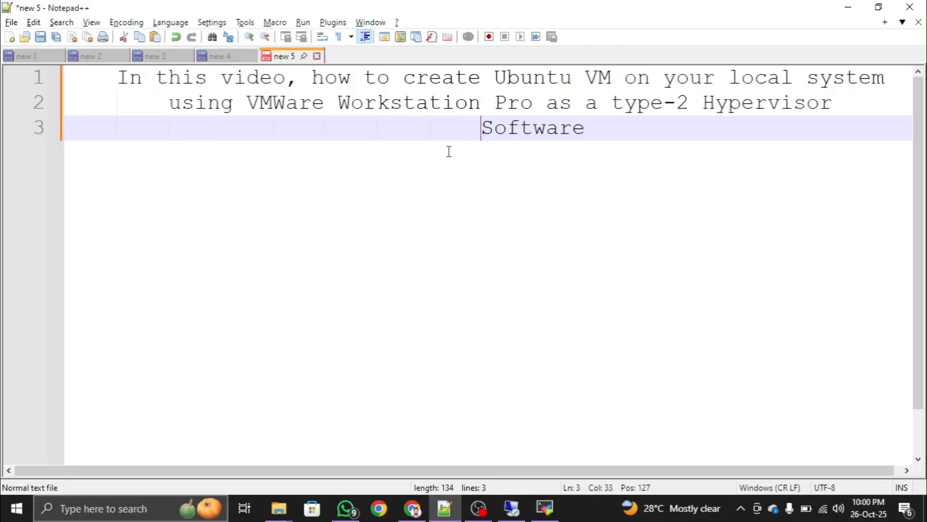
- Open the Windows Start menu over the Notepad++ intro notes
key(super)
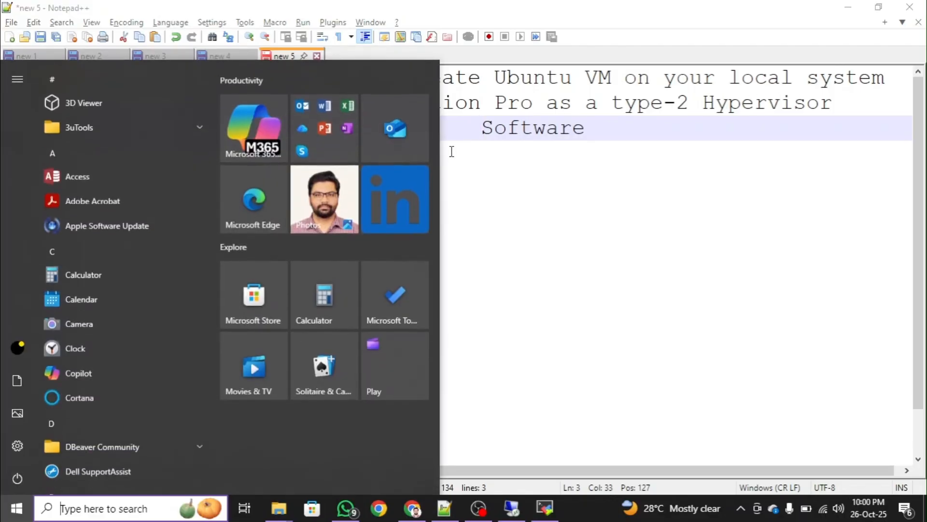
- Launch VMware Workstation Pro via Start search 'vmware' and close the existing Ubuntu-Desktop tab
text(vmware)
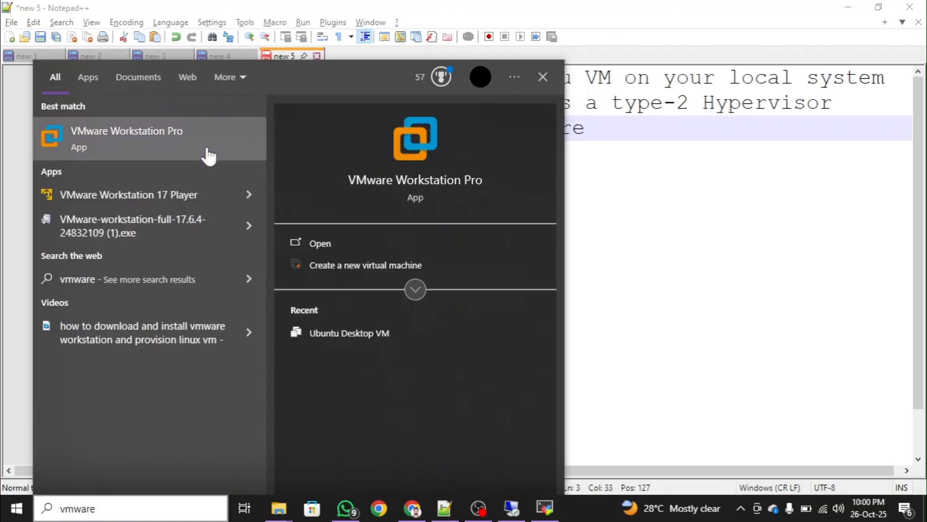
click(207, 152)
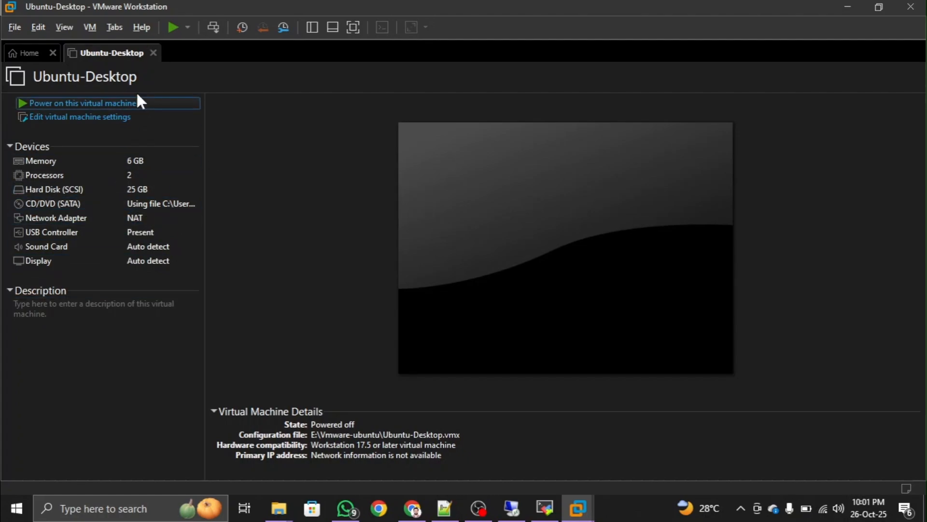
click(153, 52)
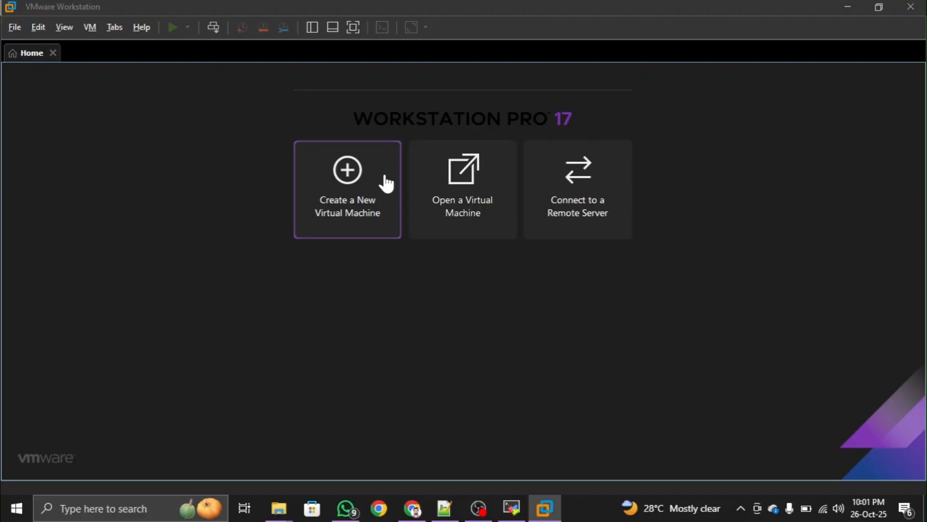
- Begin a new virtual machine using the Typical (recommended) configuration
click(398, 186)
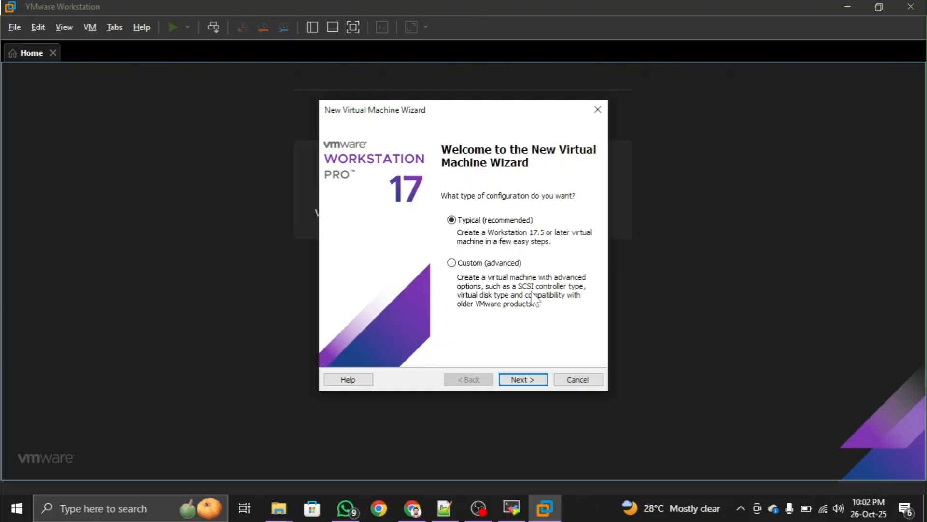
click(486, 265)
click(501, 223)
click(523, 379)
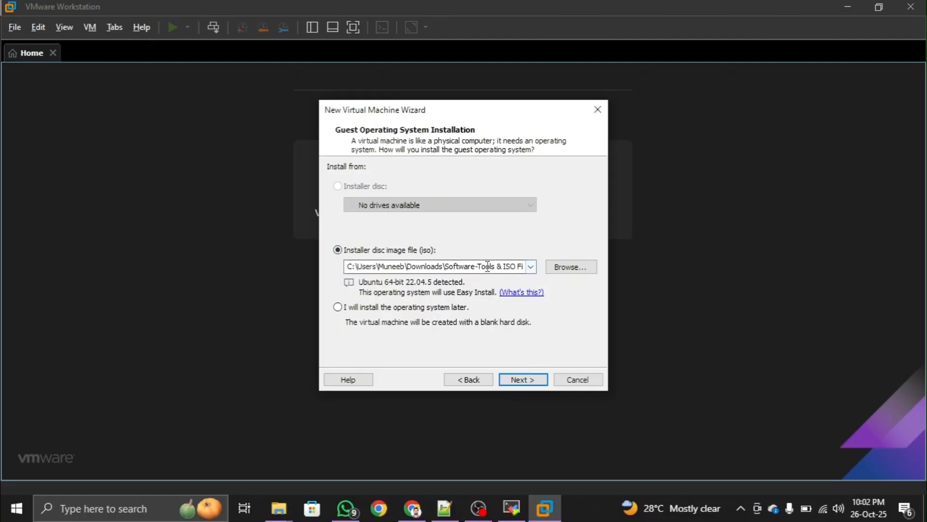
- Use ubuntu-22.04.5-desktop-amd64 as the installer disc image and continue to Easy Install
click(563, 268)
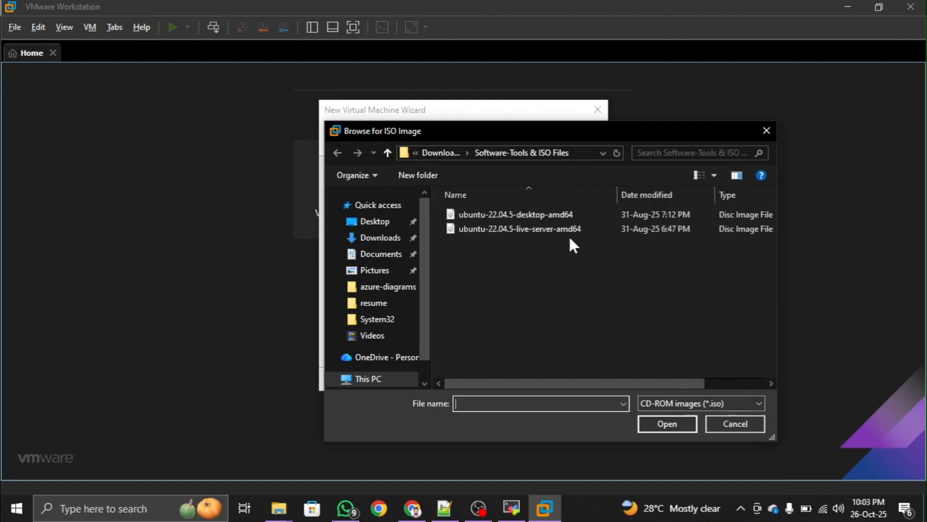
click(584, 214)
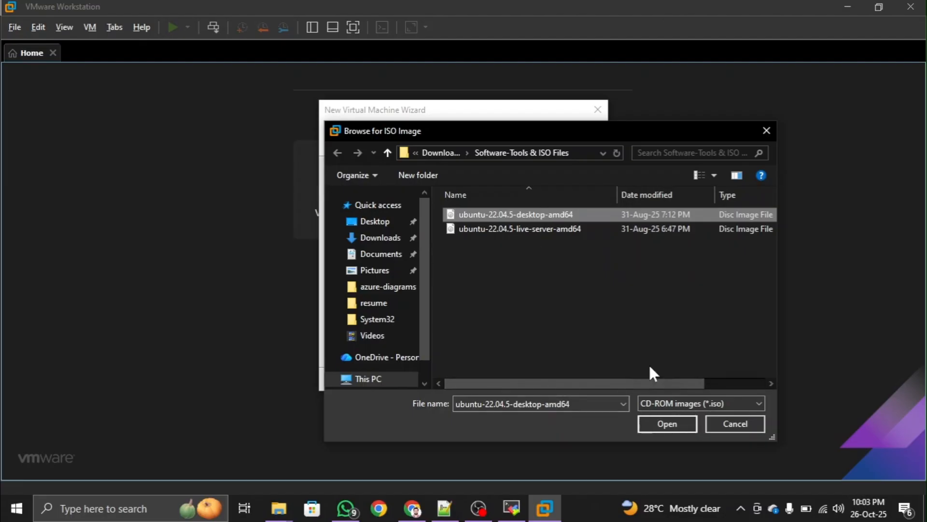
click(683, 425)
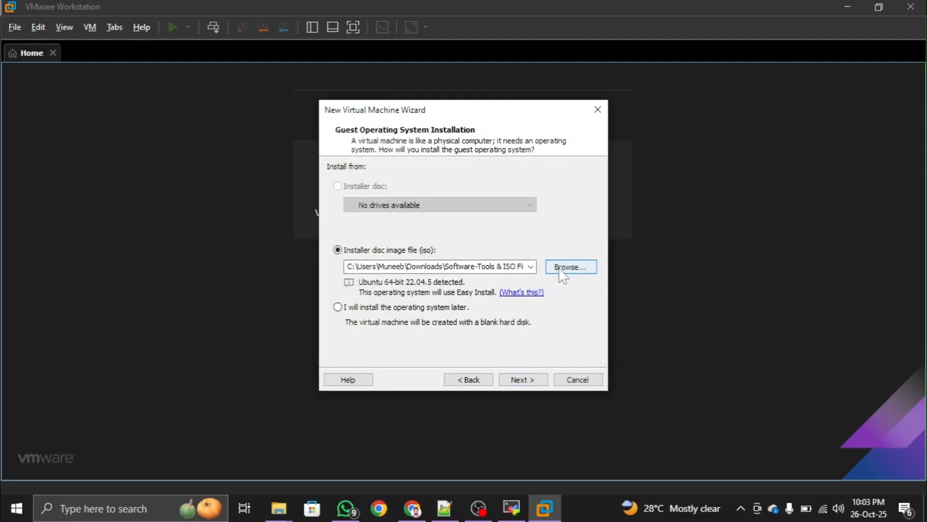
click(526, 382)
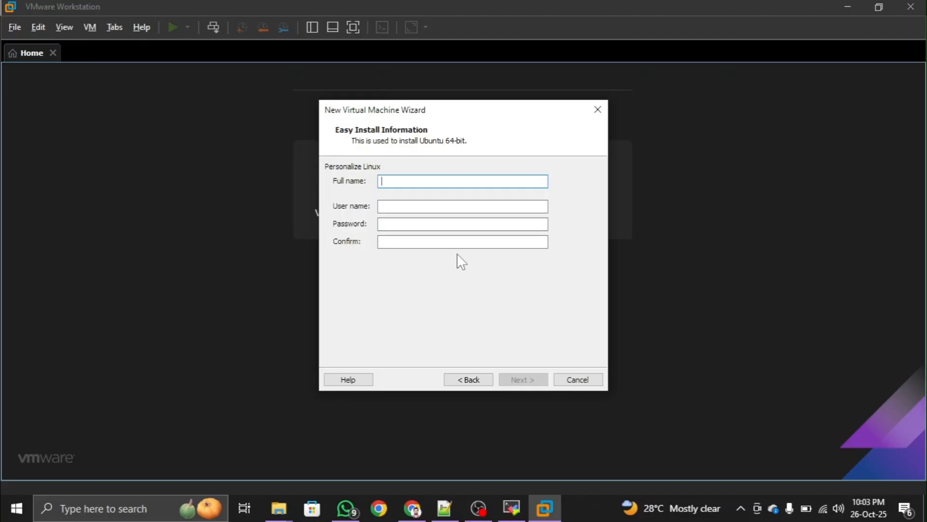
- Enter the account's full name, user name and matching password, then continue
text(Muneeb)
key(Tab)
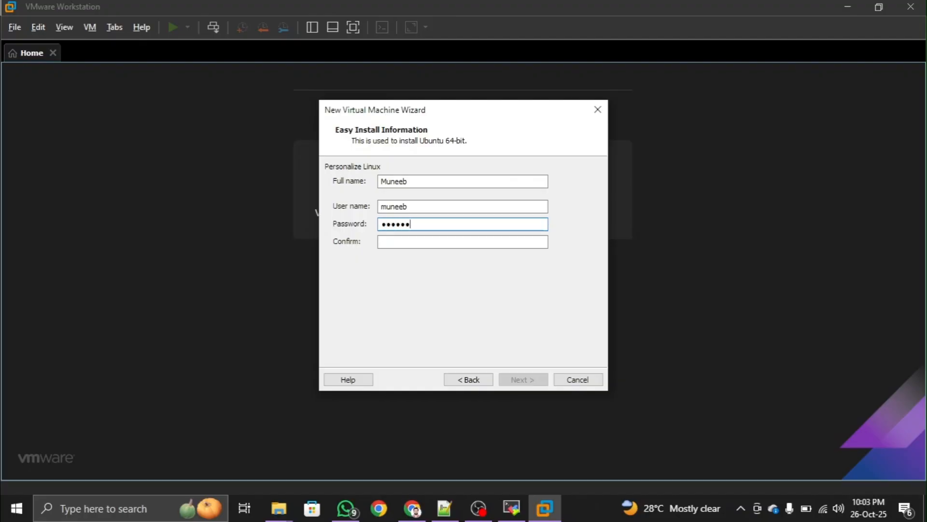
text(••••••••••)
key(Tab)
text(••)
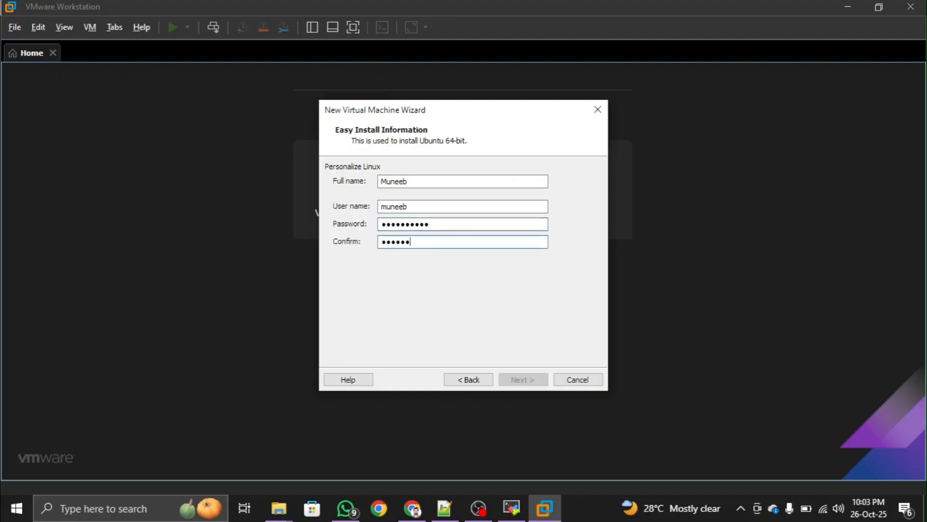
text(•••••••••)
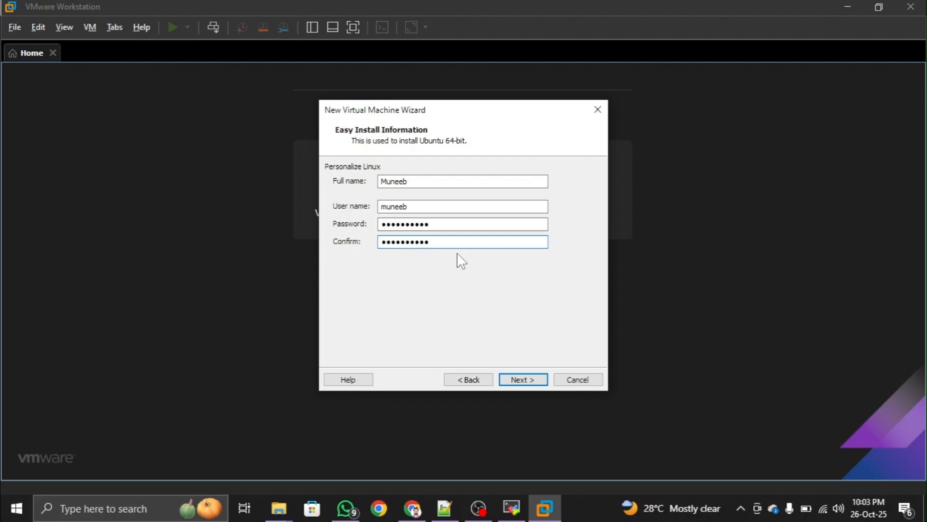
click(526, 380)
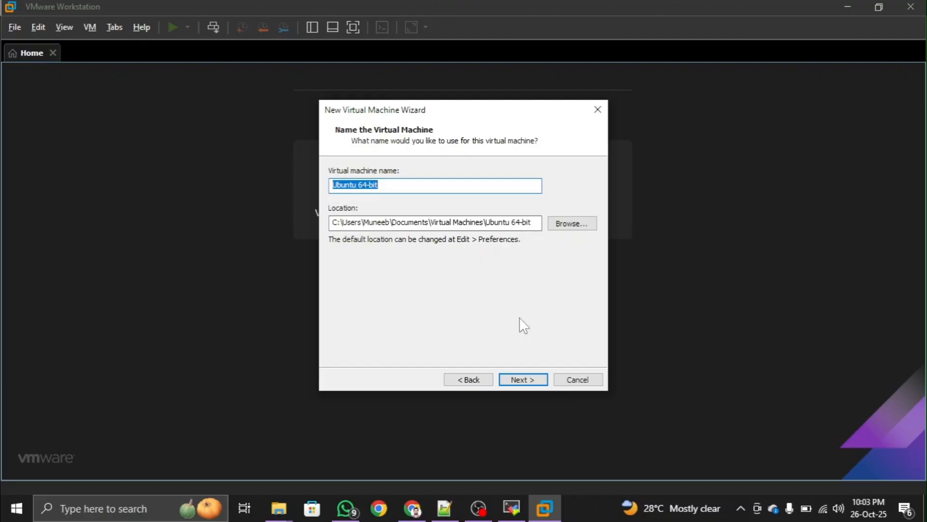
- Name the machine Ubuntu-Desktop-VM and create F:\ubuntu-desktop-new-folder as its location
text(Ubu)
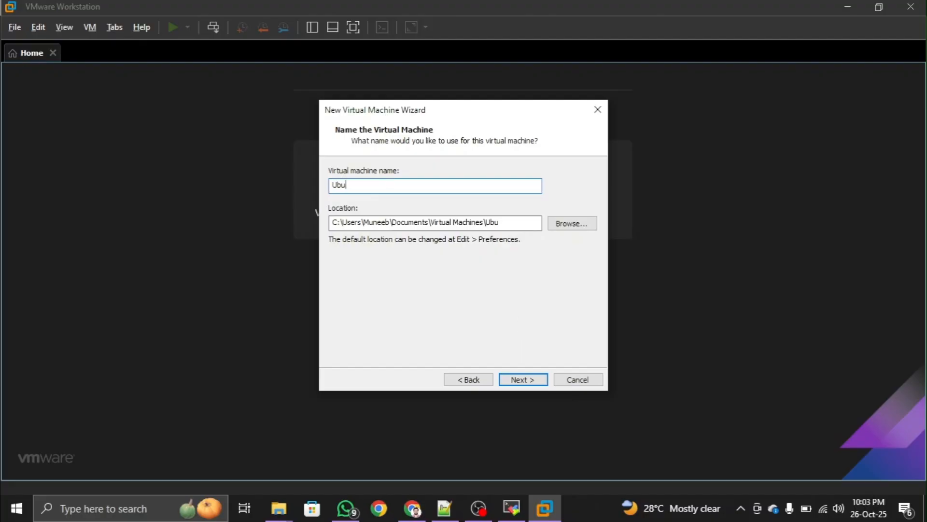
text(ntu-Desktop-VM)
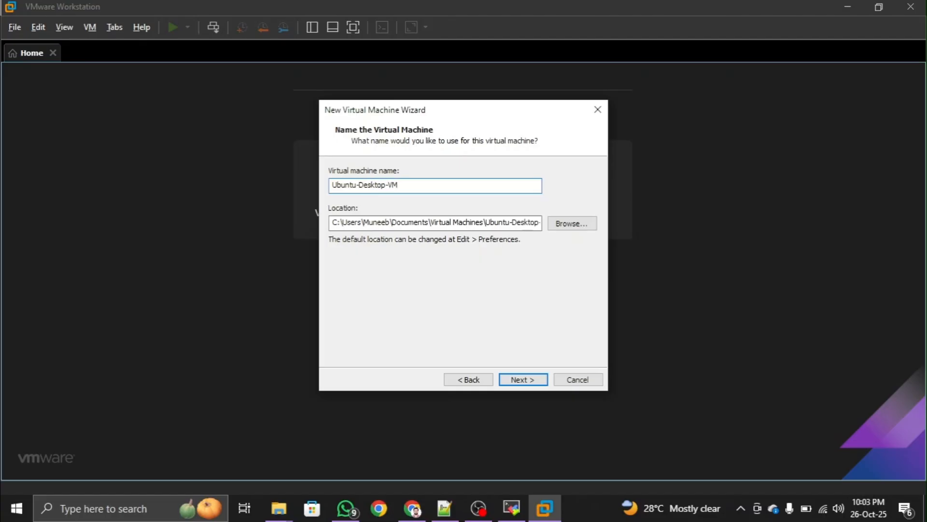
click(573, 223)
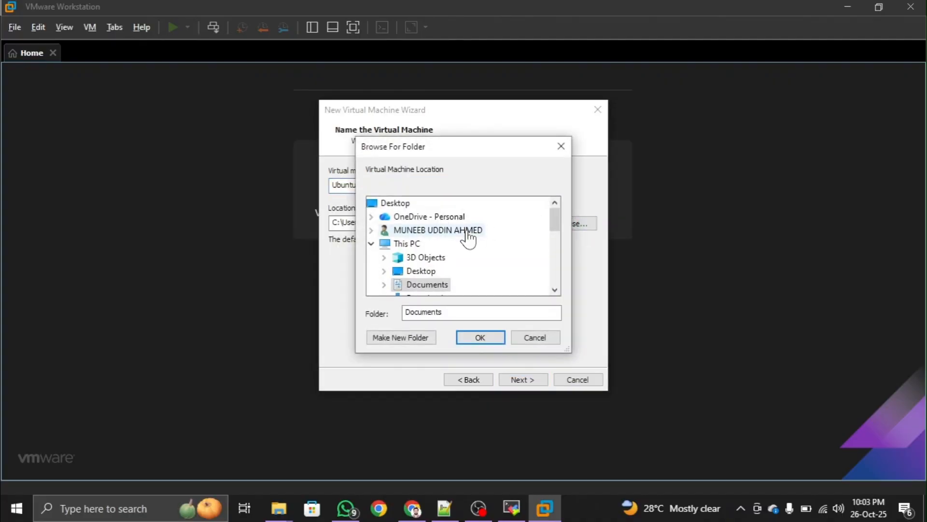
scroll(434, 266, down, 3)
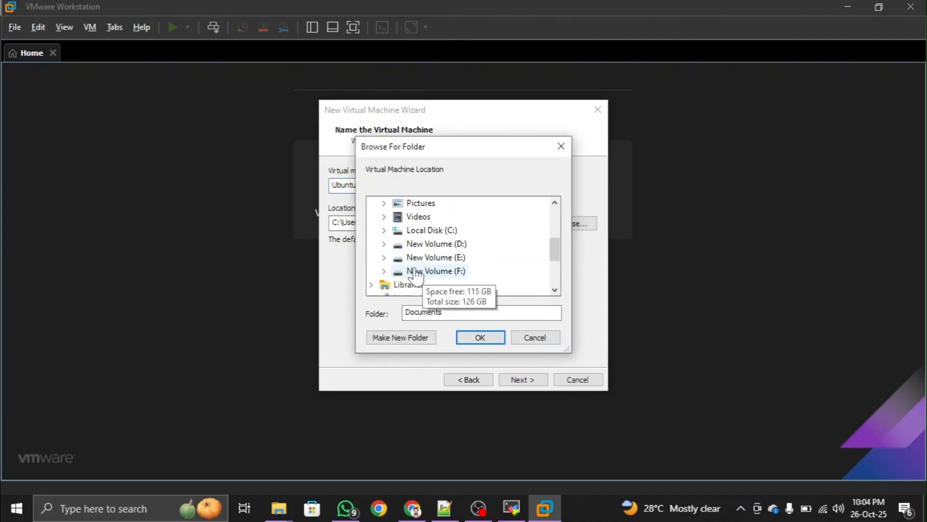
double_click(454, 271)
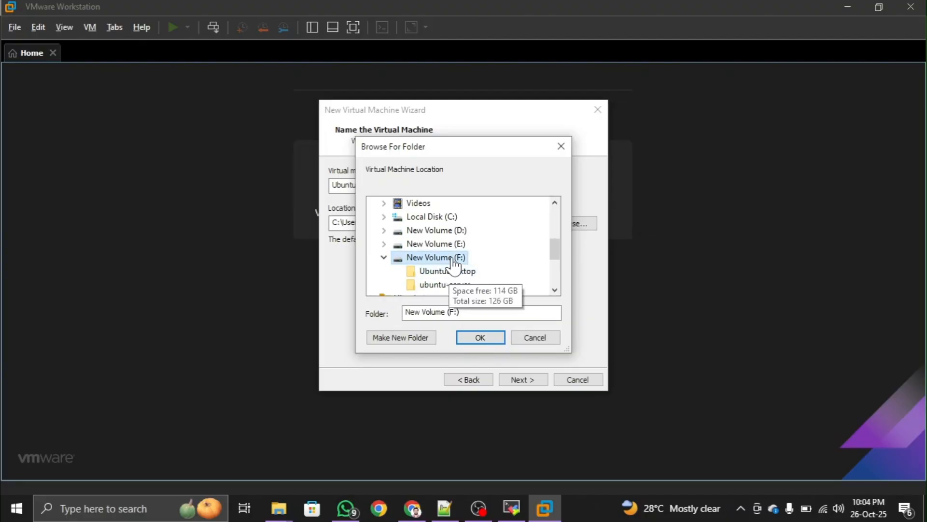
scroll(437, 229, down, 1)
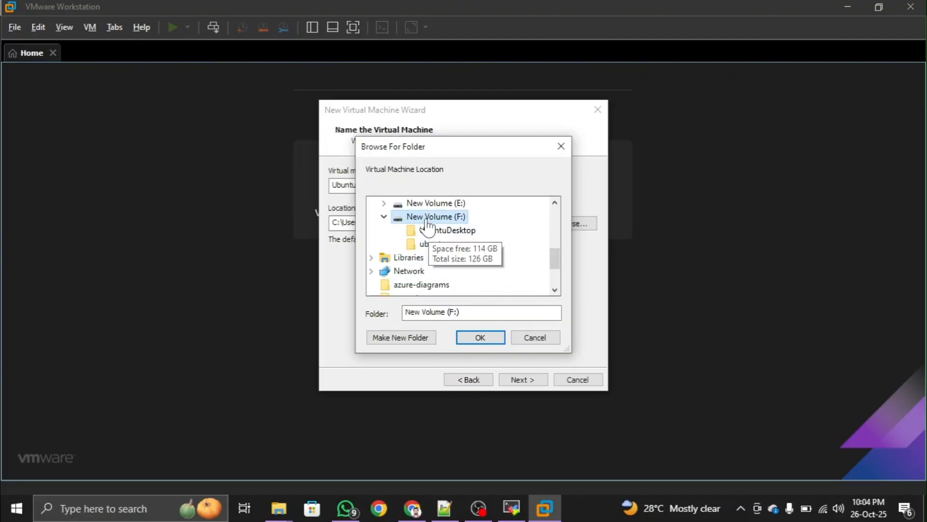
click(425, 337)
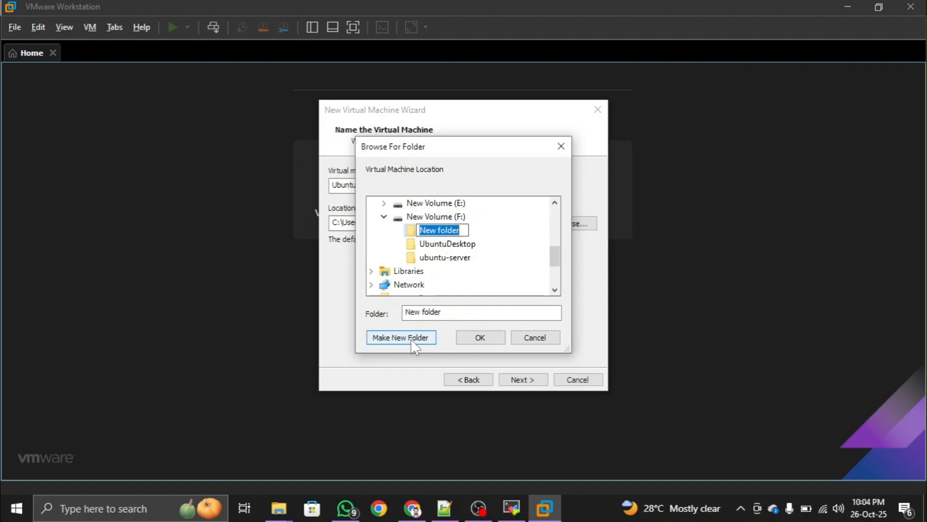
text(ubuntu-)
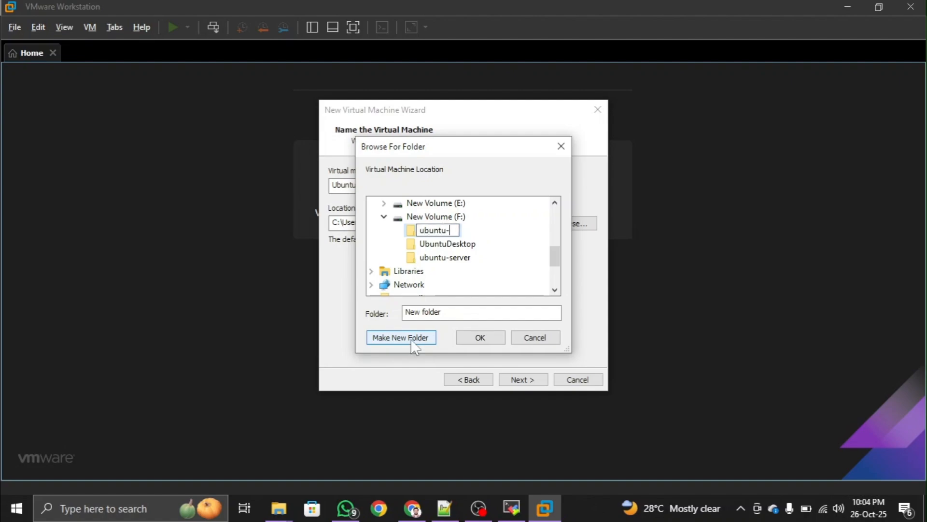
text(desktop-new)
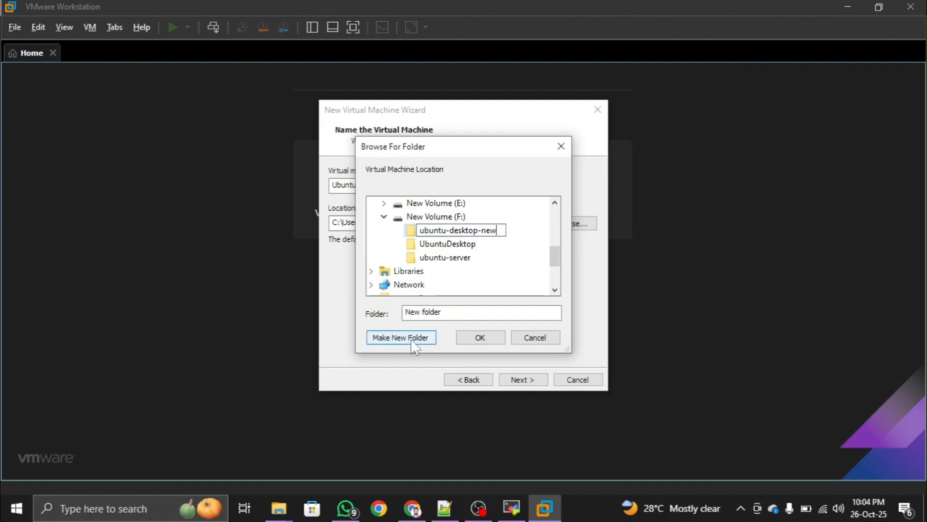
text(-folder)
click(500, 331)
click(498, 336)
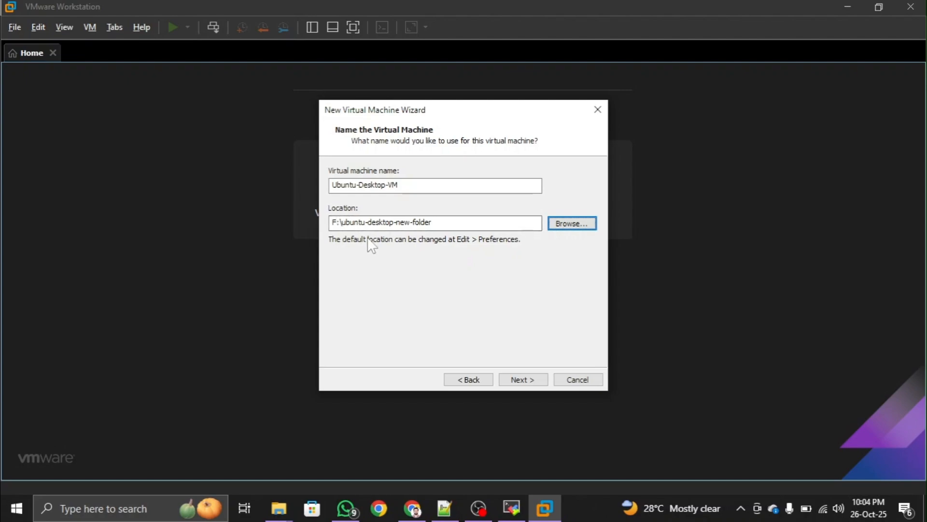
- Set a 25.0 GB maximum disk size split into multiple files and reach the summary
click(524, 379)
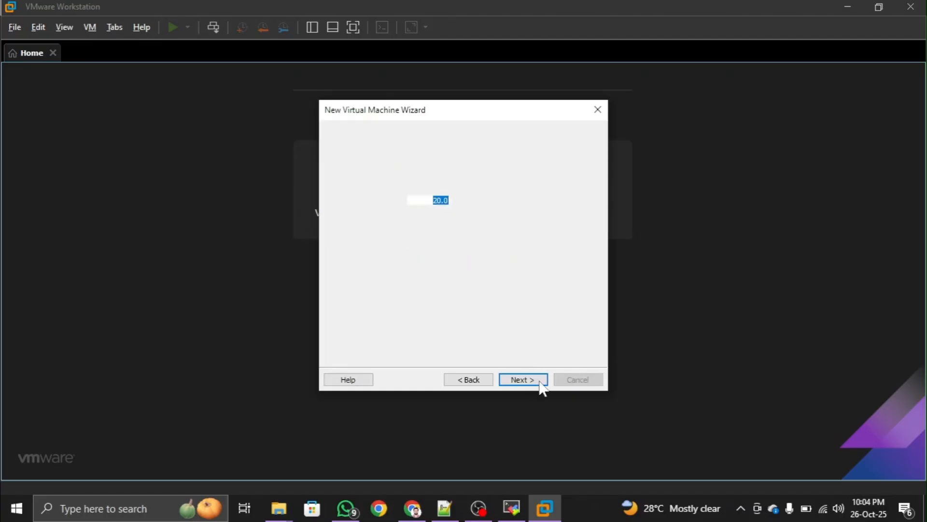
scroll(445, 202, up, 5)
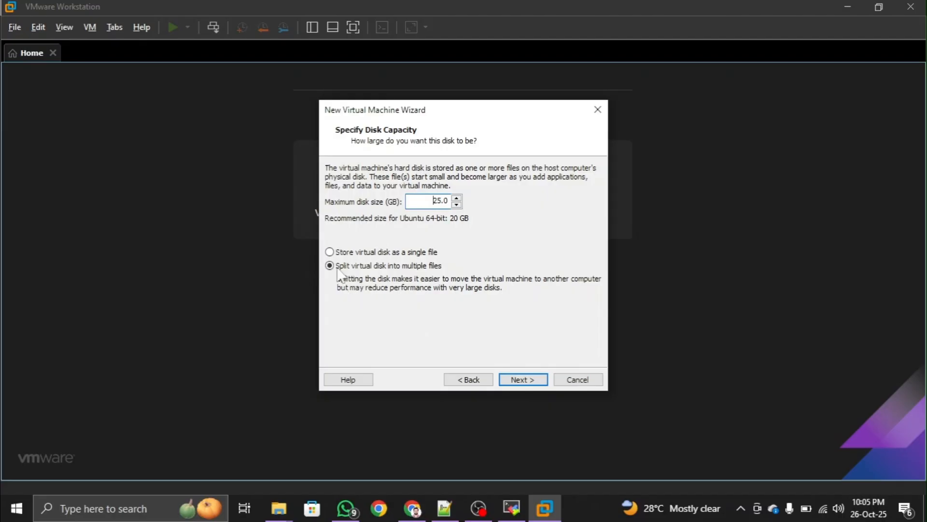
click(523, 380)
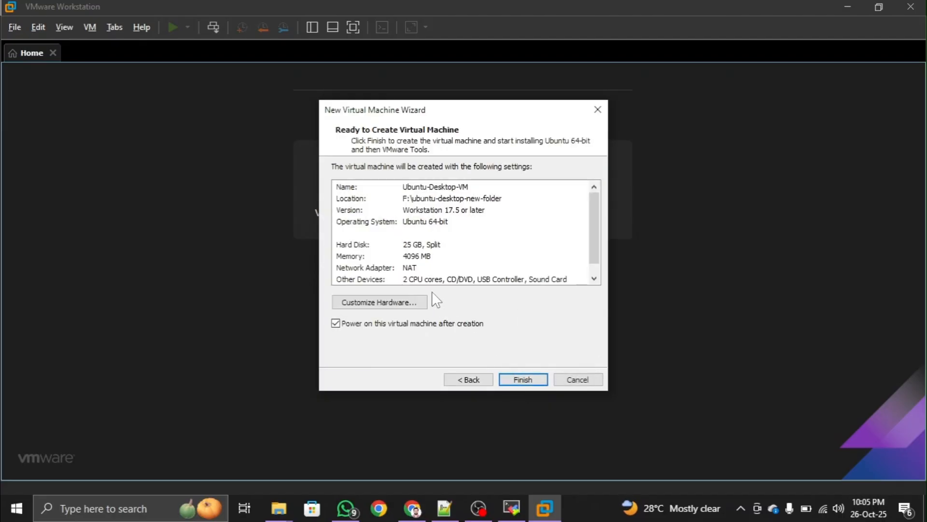
- Open Customize Hardware to review the 4 GB memory allocation
click(392, 302)
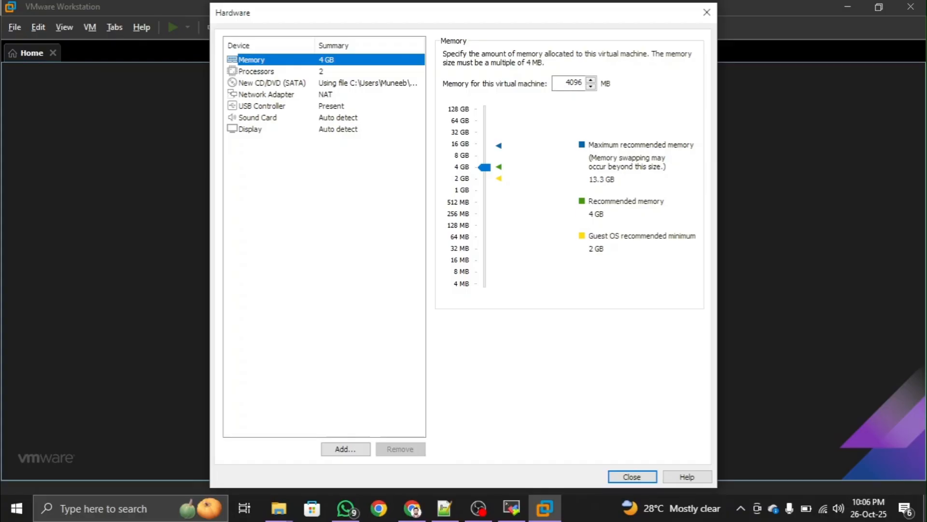
- Review the 2 processors and NAT network adapter, then finish creating Ubuntu-Desktop-VM
click(271, 73)
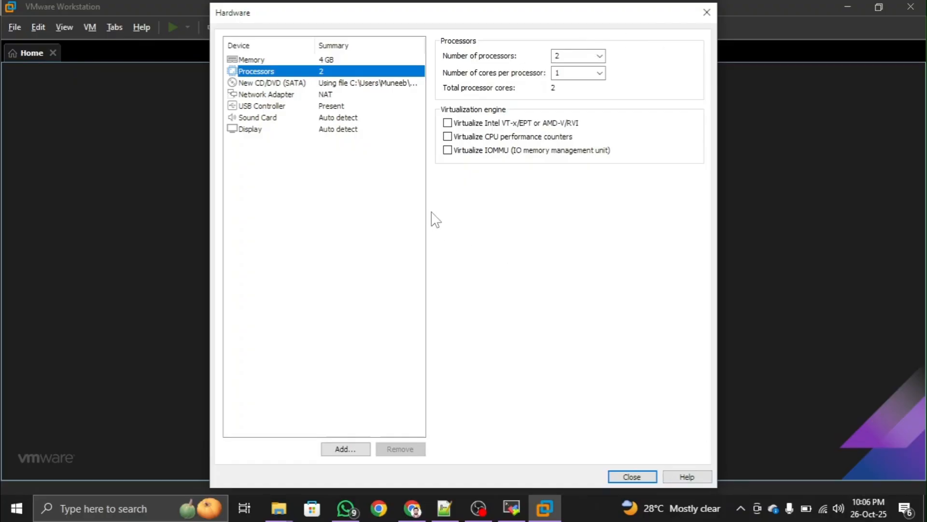
click(311, 95)
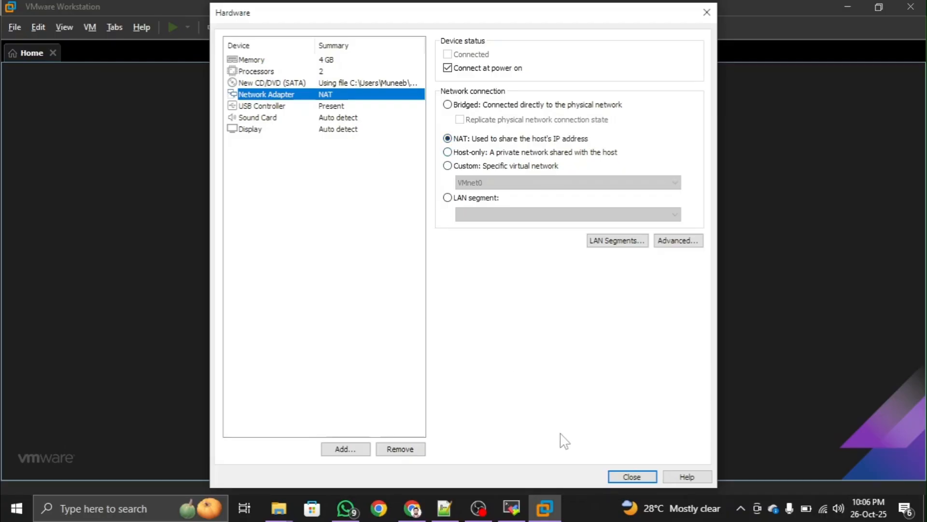
click(631, 476)
click(522, 381)
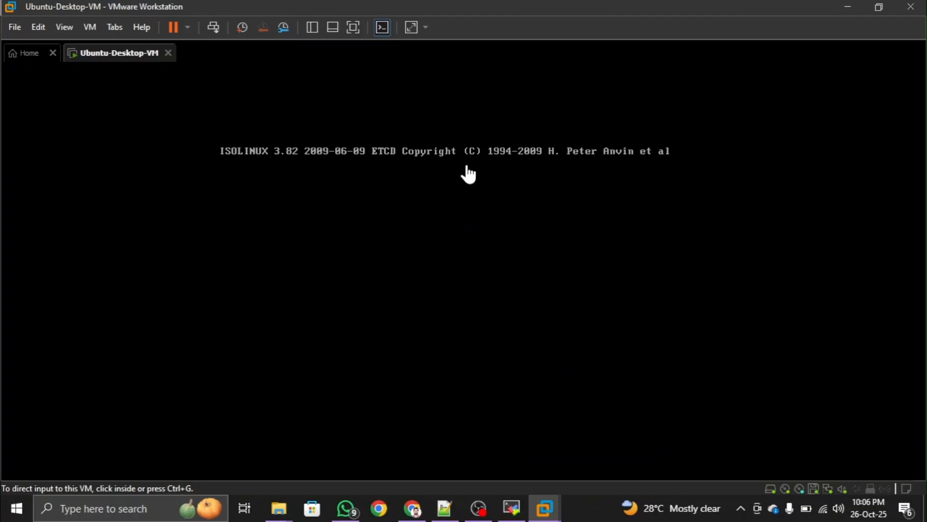
- Capture input in the VM and let the Ubuntu installer boot to Keyboard layout
click(704, 336)
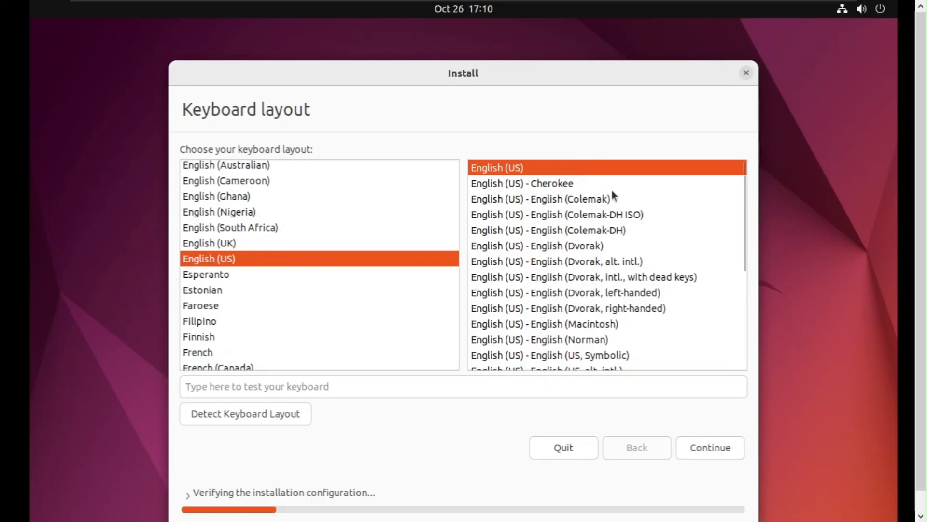
- Accept the English (US) keyboard layout and Normal installation with updates
click(727, 448)
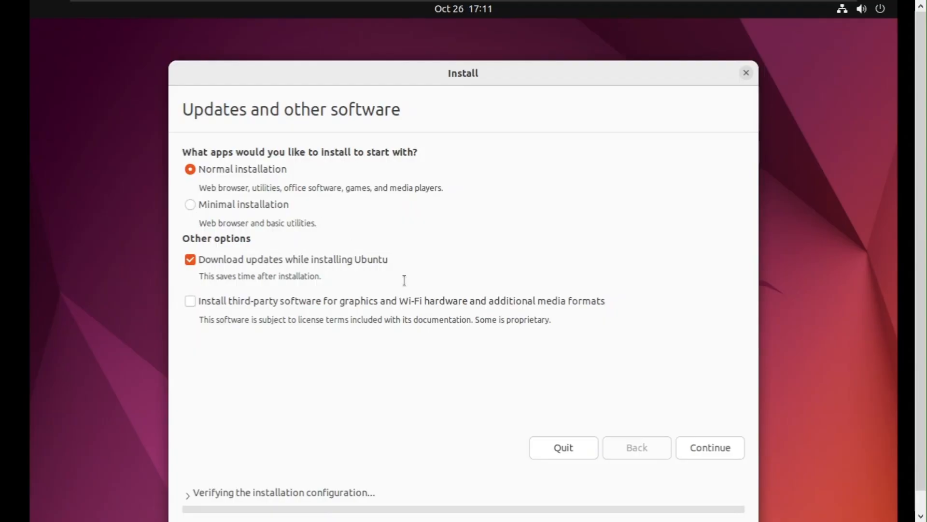
click(707, 445)
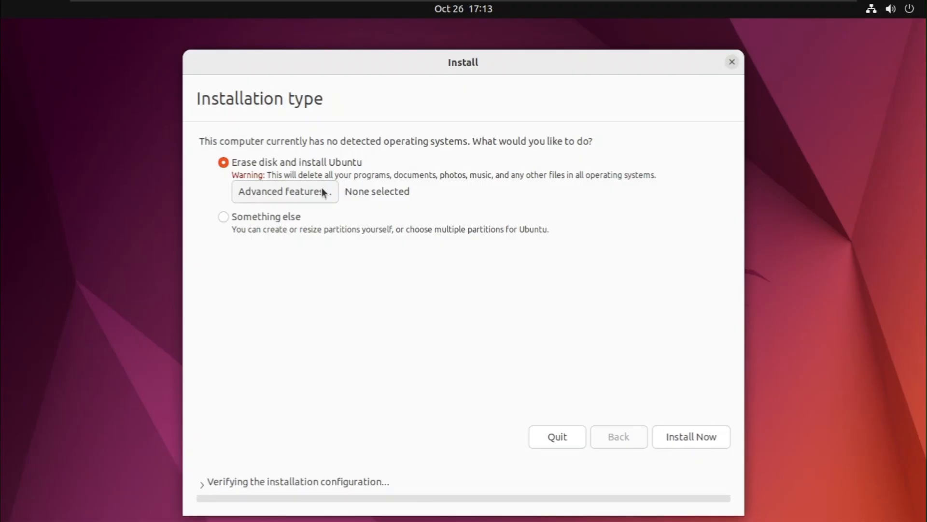
- Choose 'Something else' to partition /dev/sda manually and continue
click(253, 219)
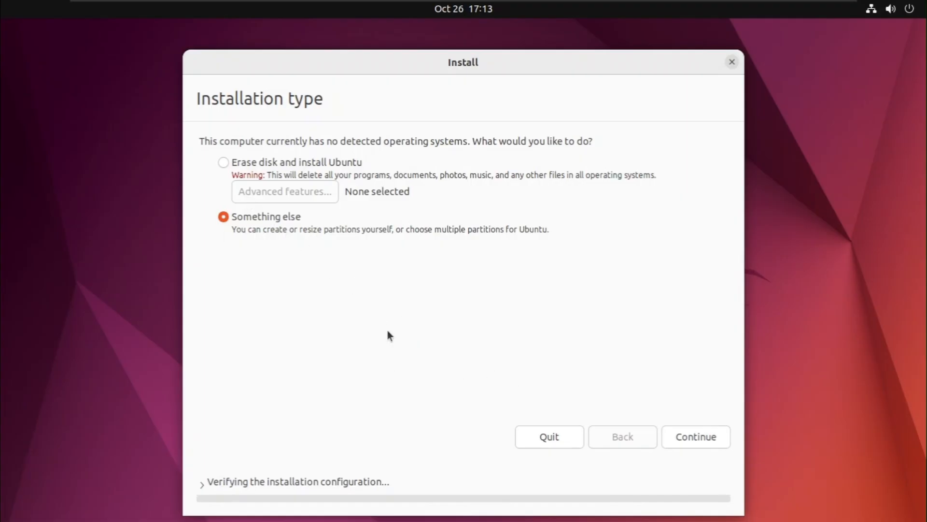
click(712, 437)
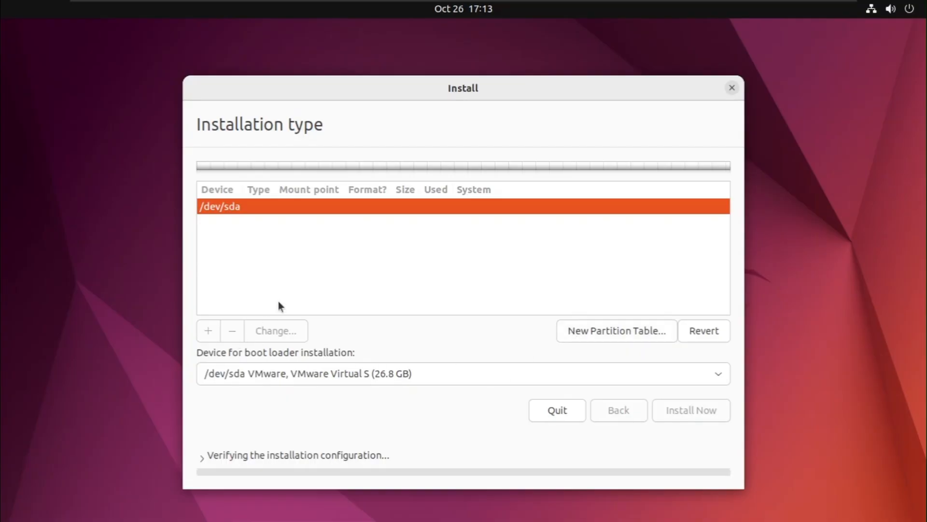
- Create a new empty partition table on /dev/sda
click(627, 332)
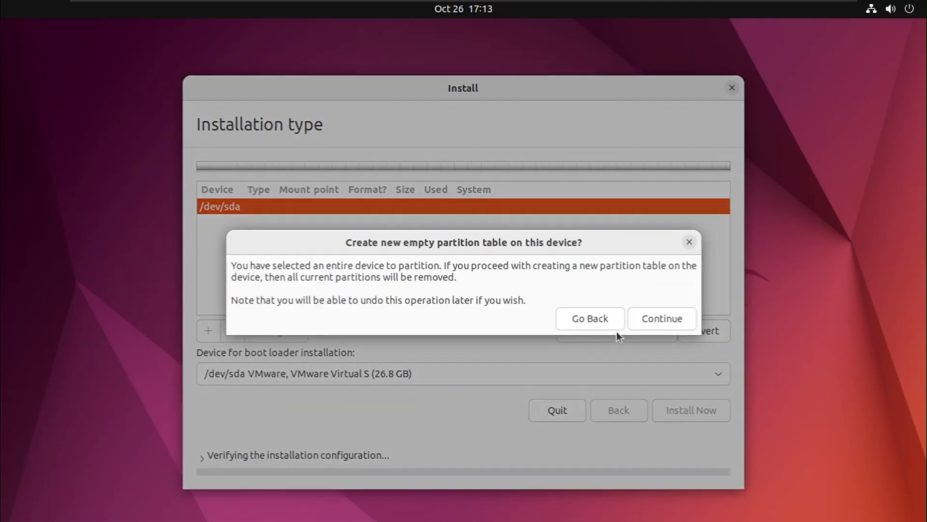
click(689, 241)
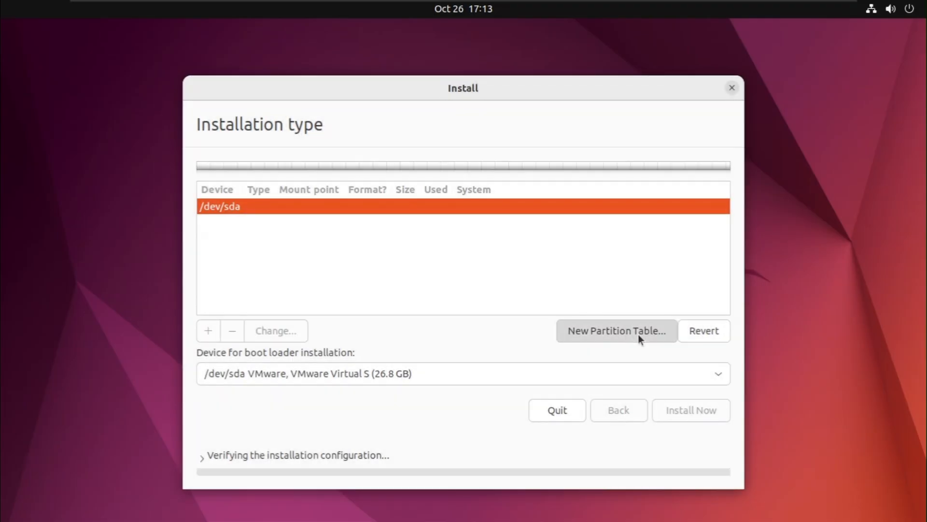
click(638, 334)
click(681, 318)
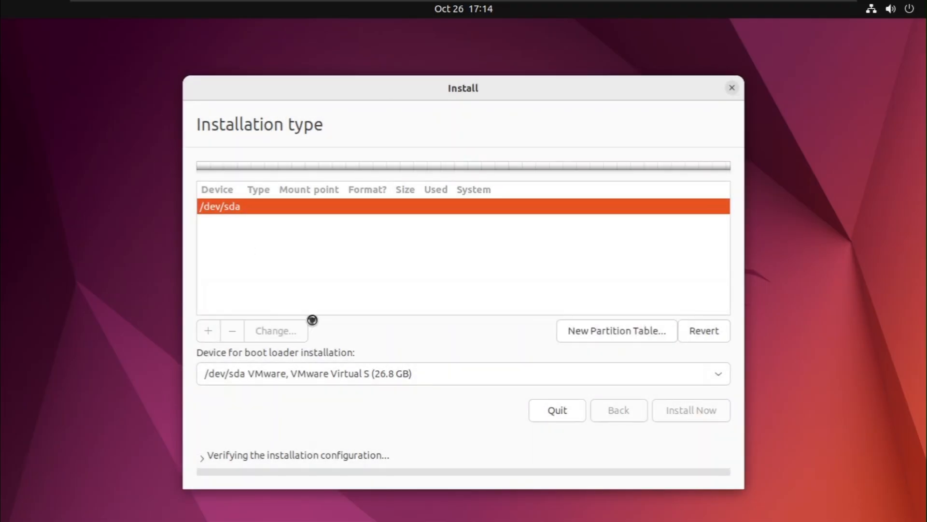
- Create a 10240 MB ext4 partition mounted at / in the 26843 MB free space
click(348, 225)
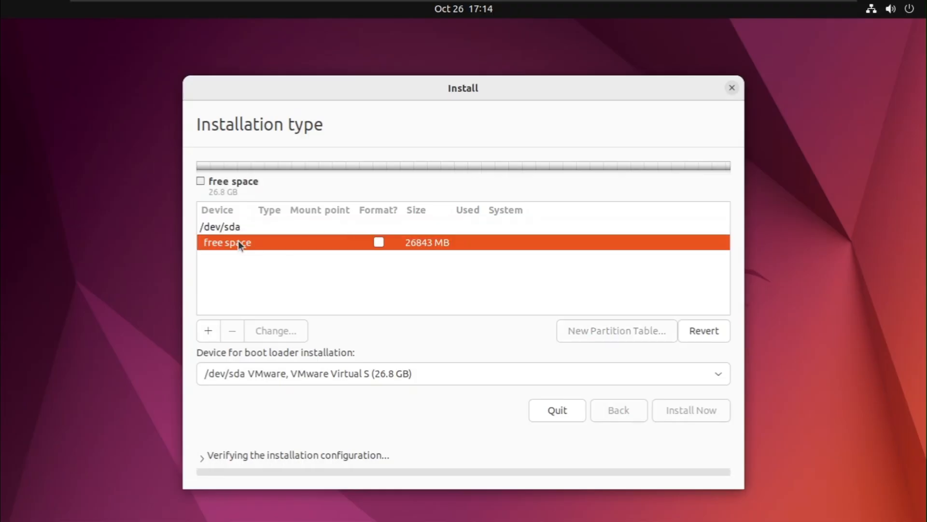
click(212, 330)
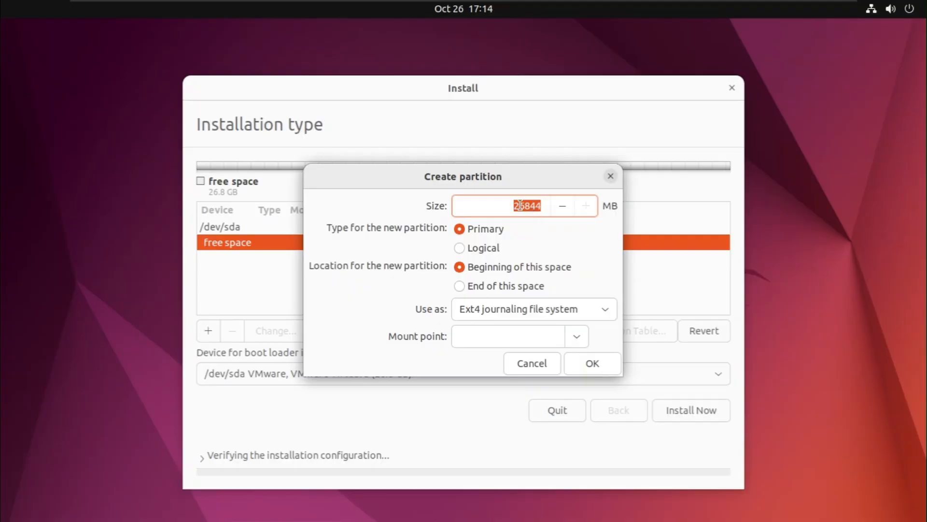
drag(520, 206, 561, 225)
double_click(550, 205)
text(10240)
click(575, 337)
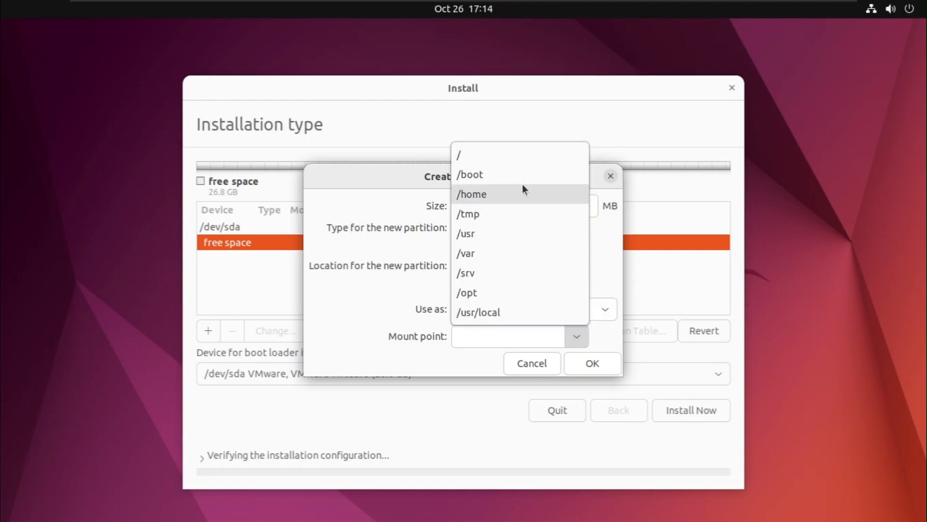
click(521, 154)
click(580, 339)
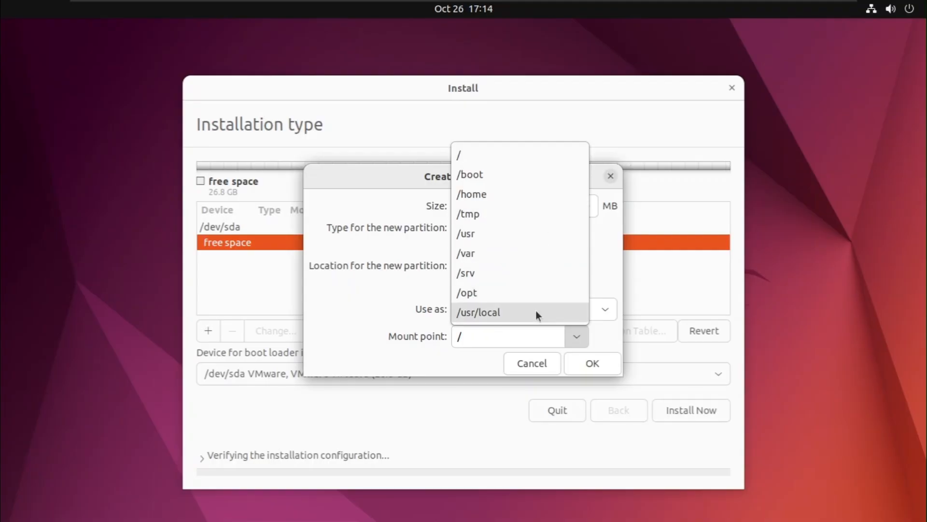
click(322, 299)
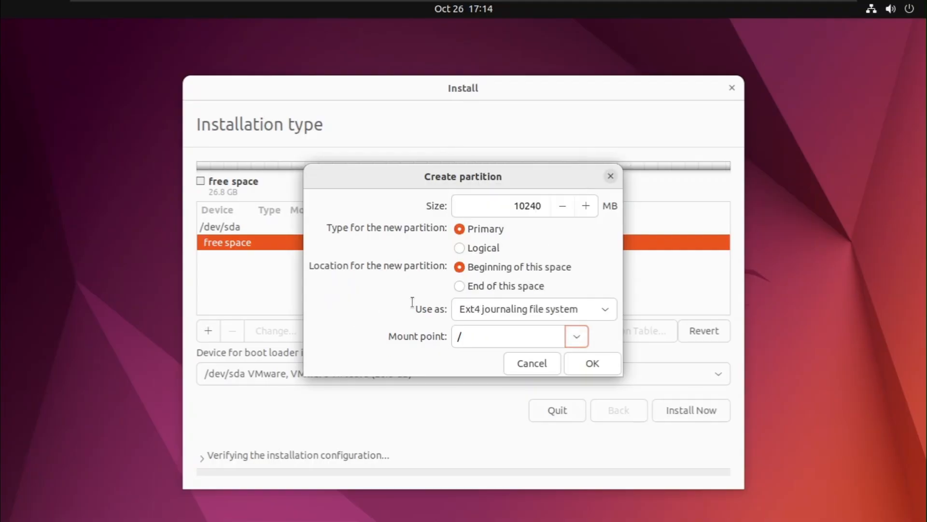
click(577, 338)
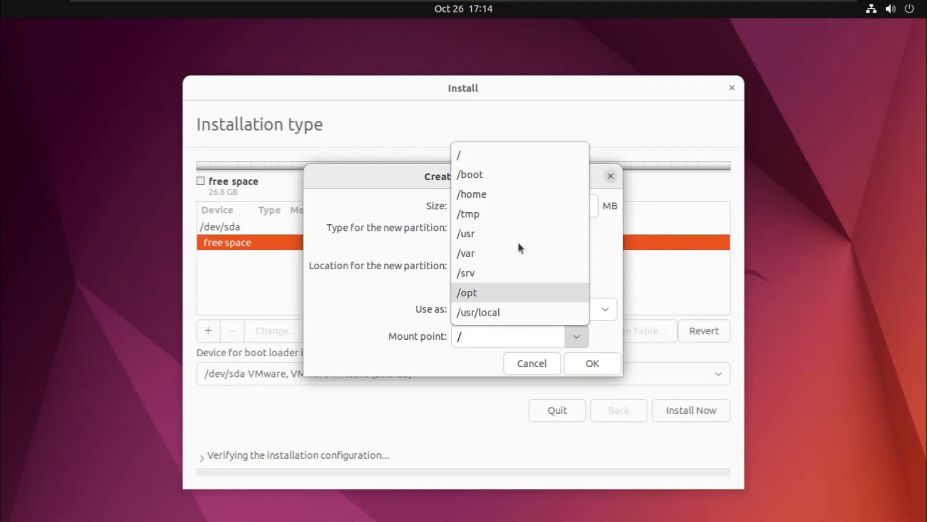
click(474, 155)
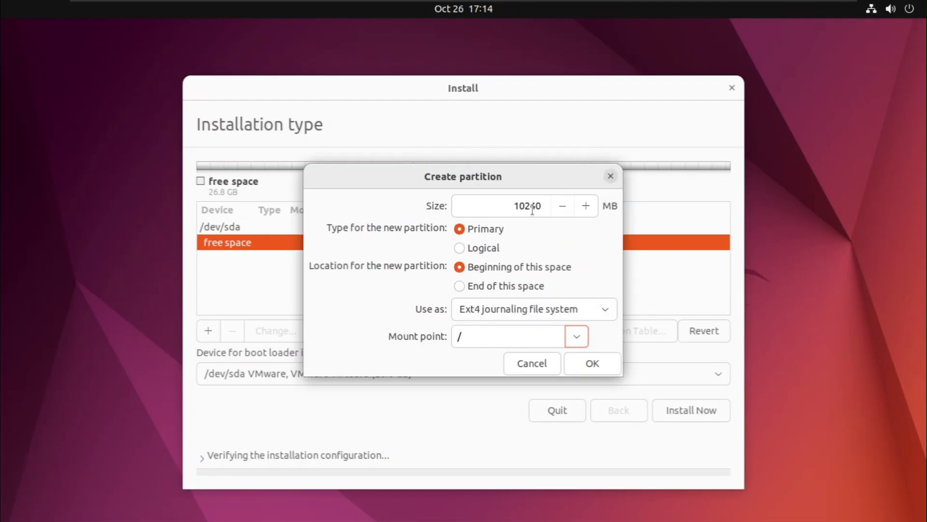
click(604, 368)
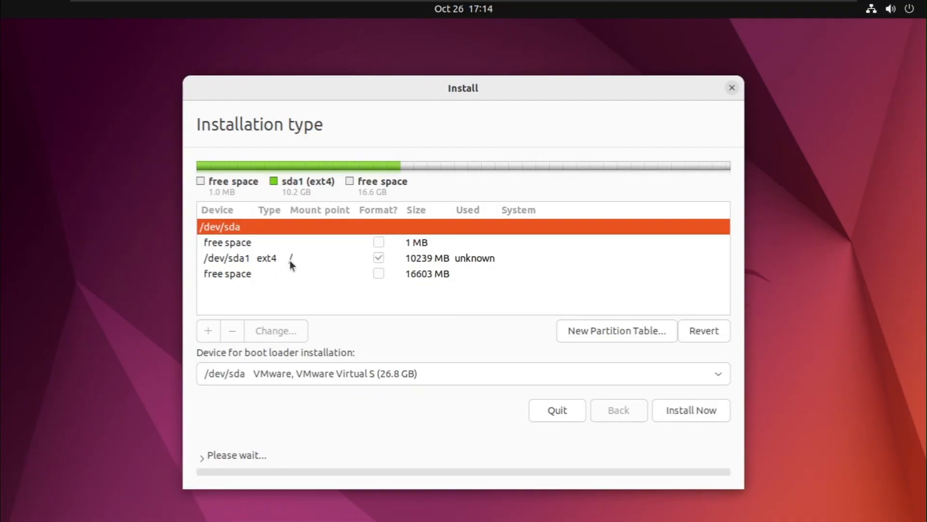
- Create a 16000 MB partition mounted at /home from the 16603 MB free space
click(224, 277)
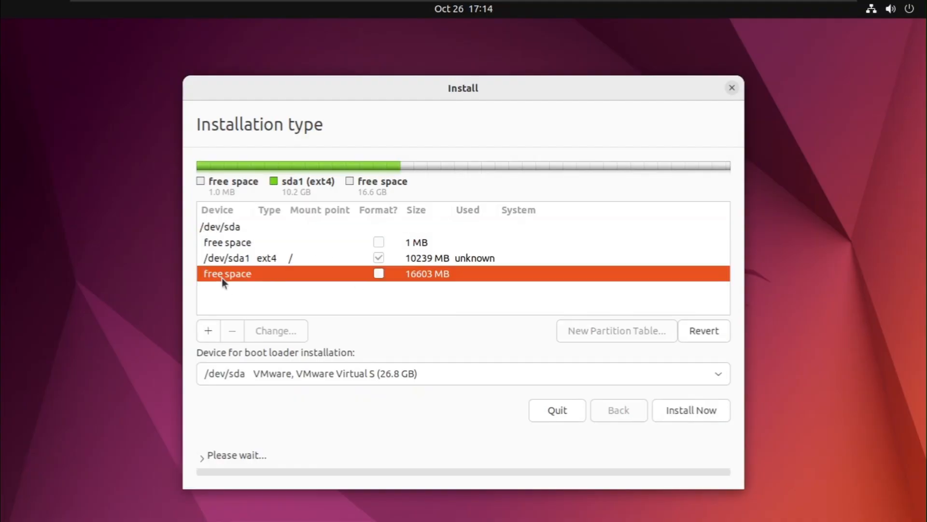
click(211, 330)
click(579, 337)
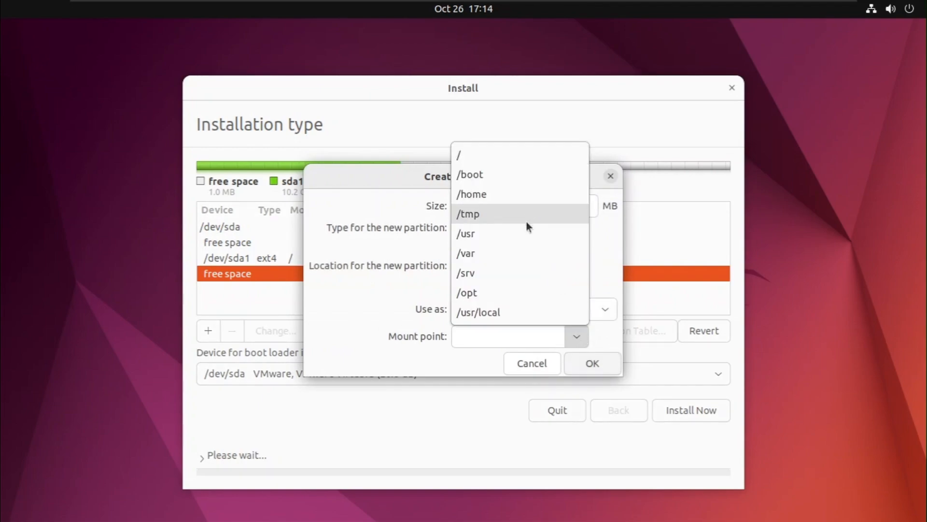
click(515, 195)
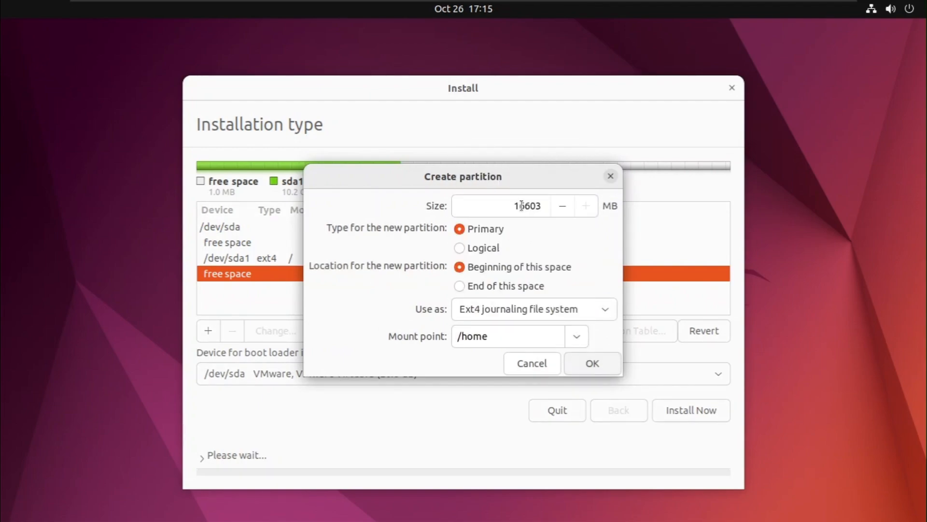
drag(520, 205, 515, 206)
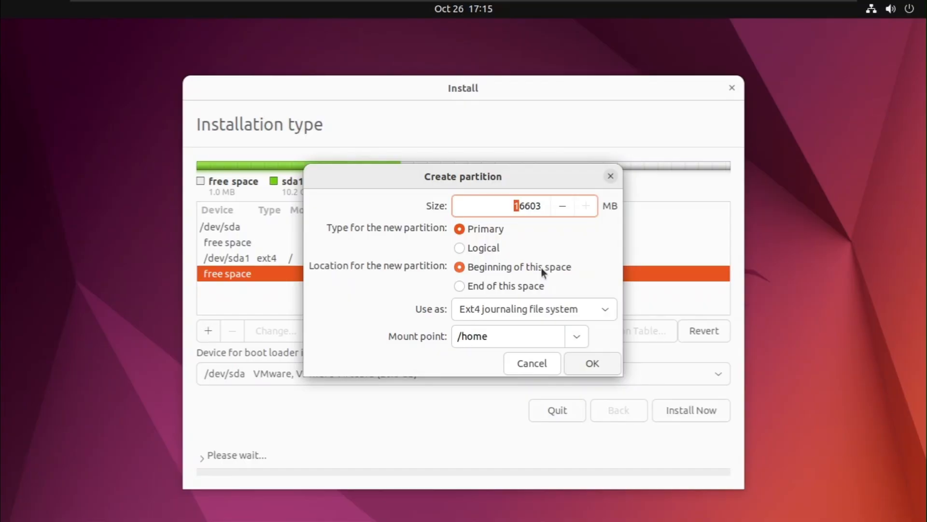
click(525, 206)
drag(524, 212, 554, 211)
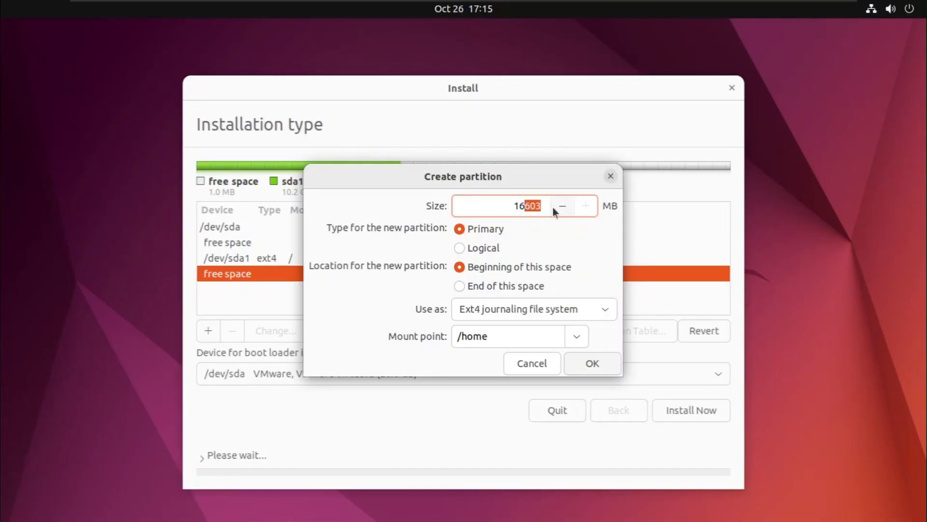
key(BackSpace)
text(000)
click(593, 365)
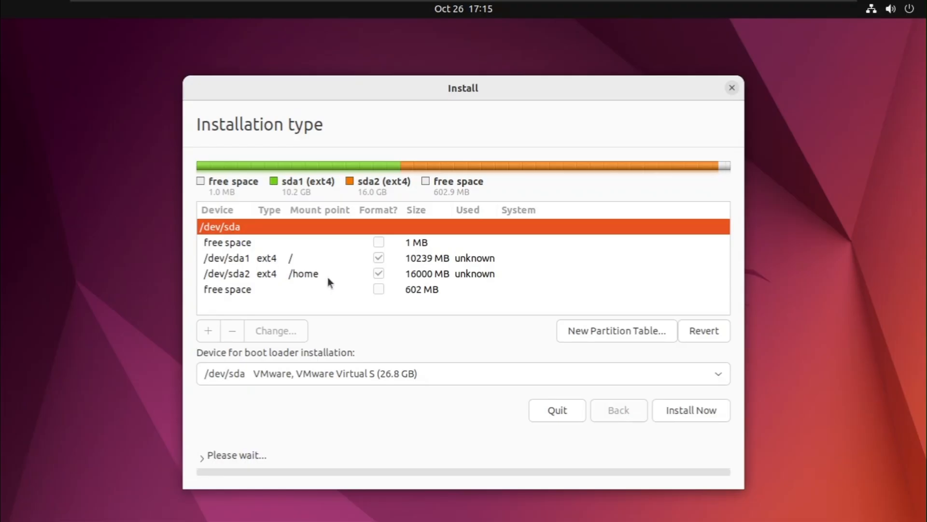
- Create a roughly 100 MB swap partition in the leftover 602 MB free space
click(266, 291)
click(210, 332)
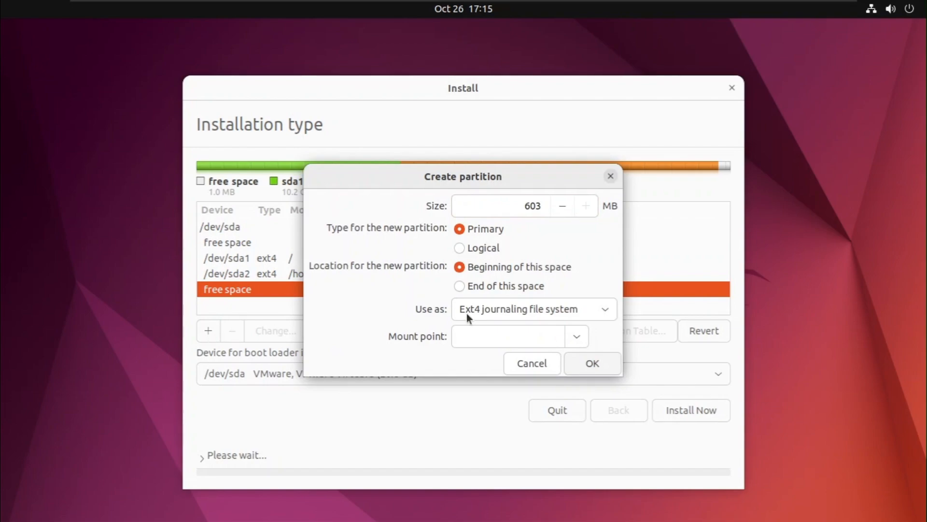
click(602, 311)
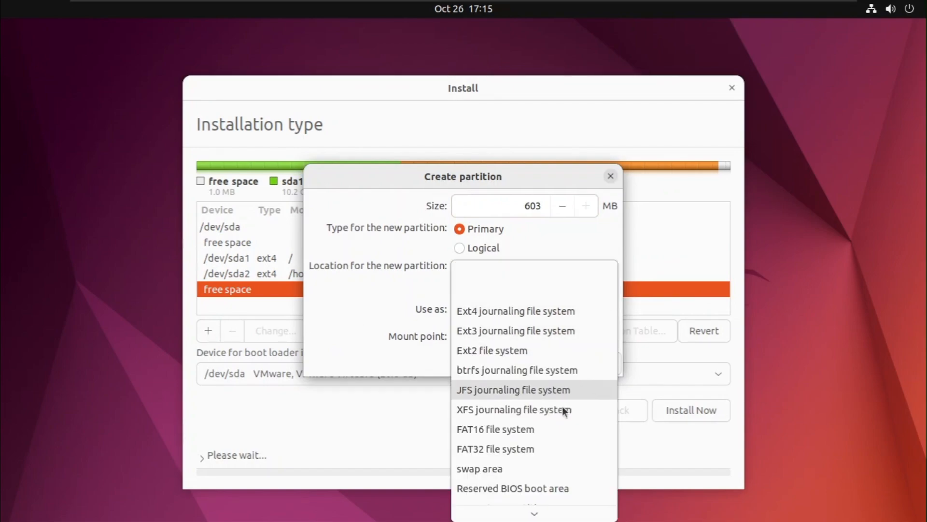
click(545, 466)
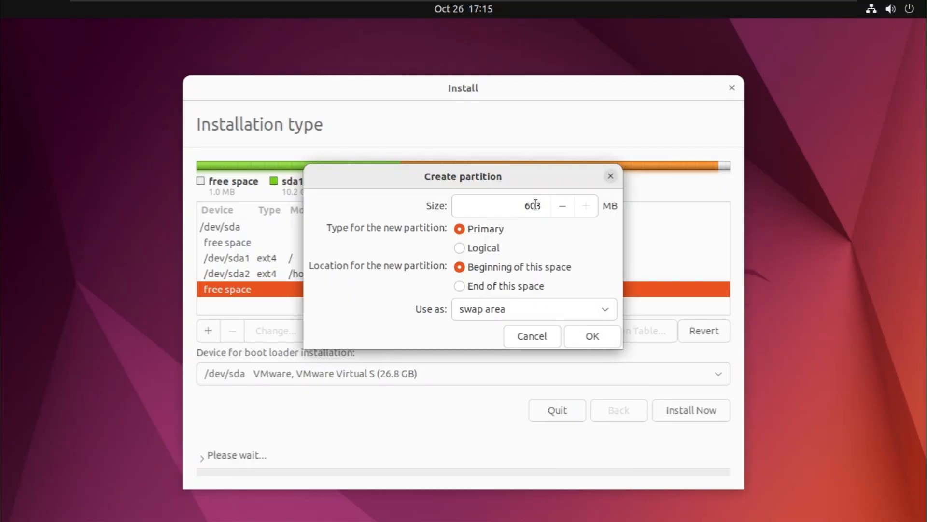
drag(529, 206, 549, 208)
click(515, 206)
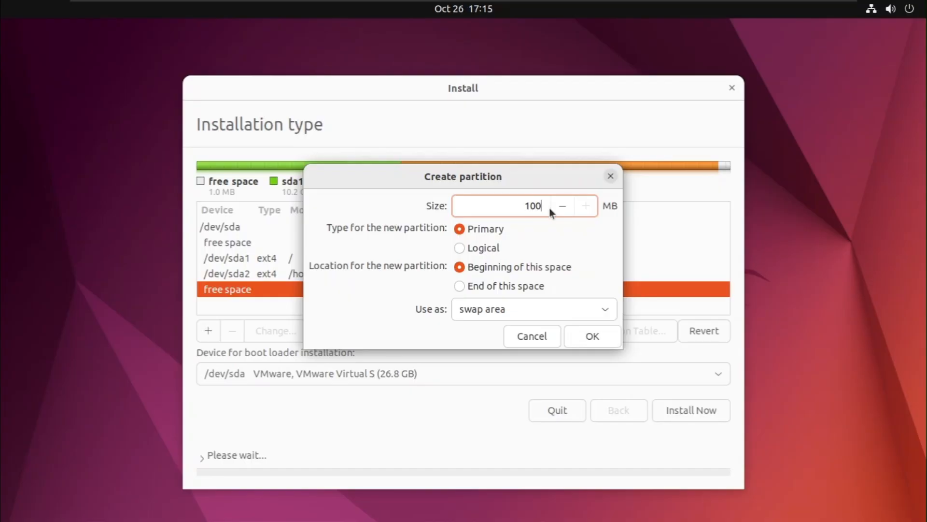
text(100)
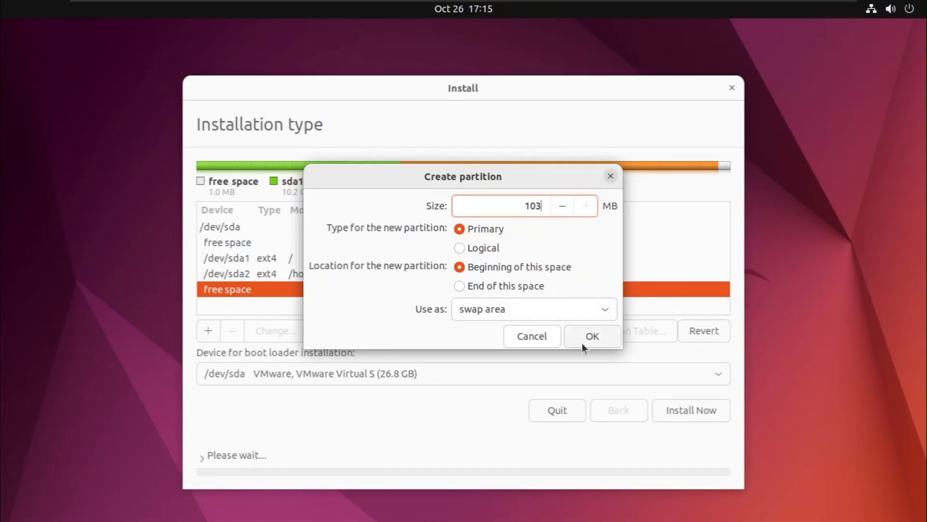
click(582, 342)
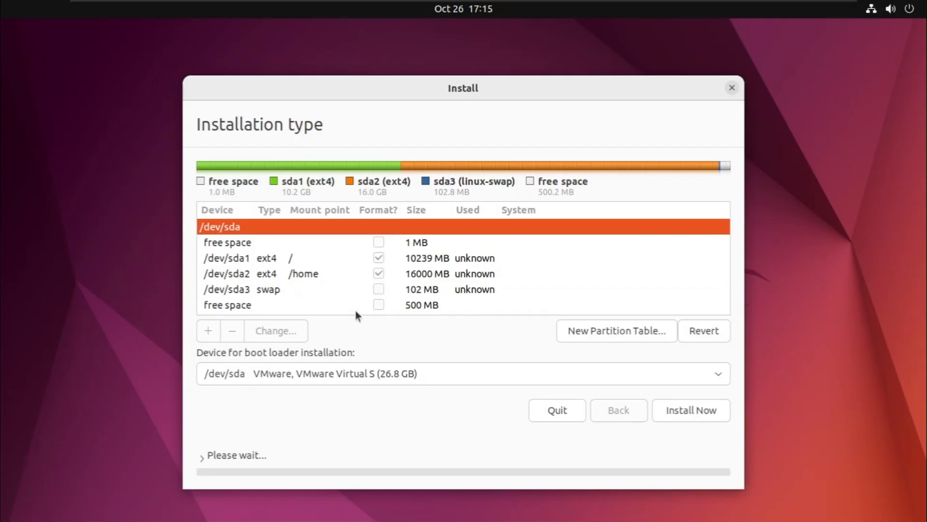
- Create a 250 MB partition used as a Reserved BIOS boot area
click(275, 303)
click(213, 327)
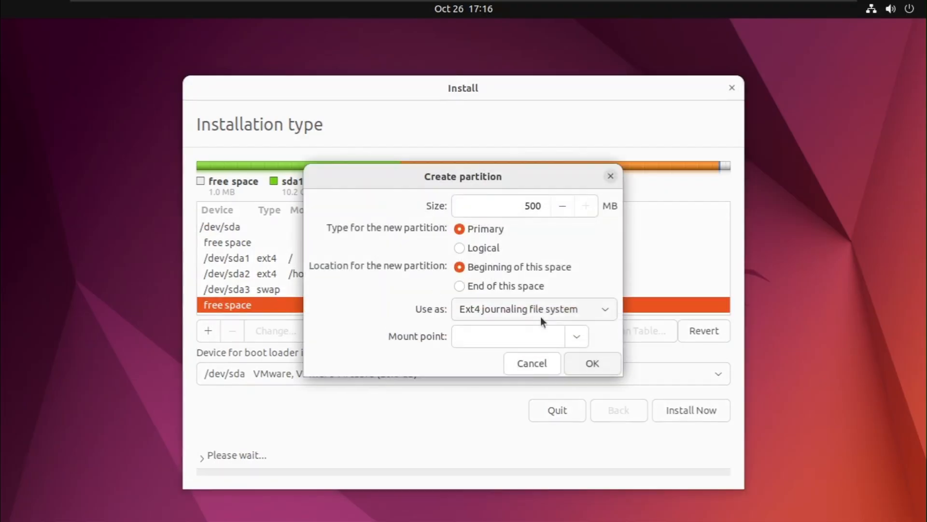
drag(523, 205, 536, 206)
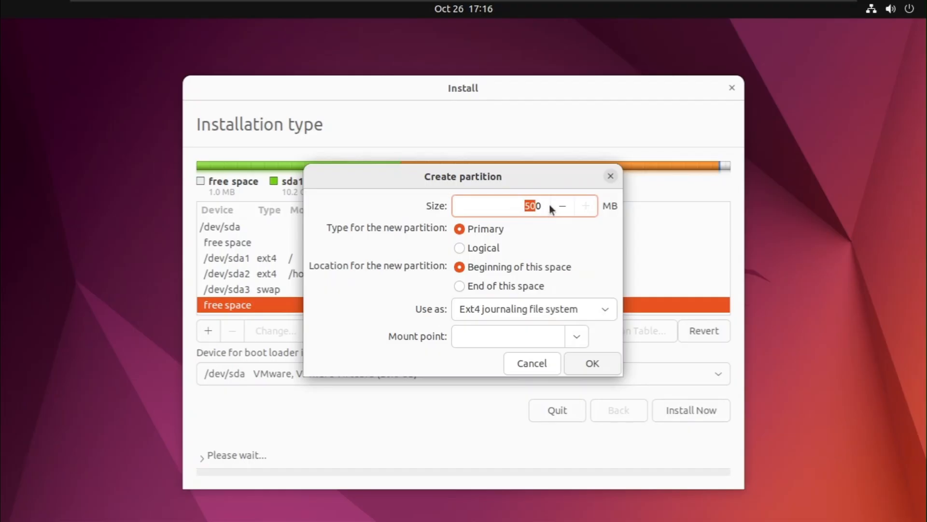
text(250)
click(512, 313)
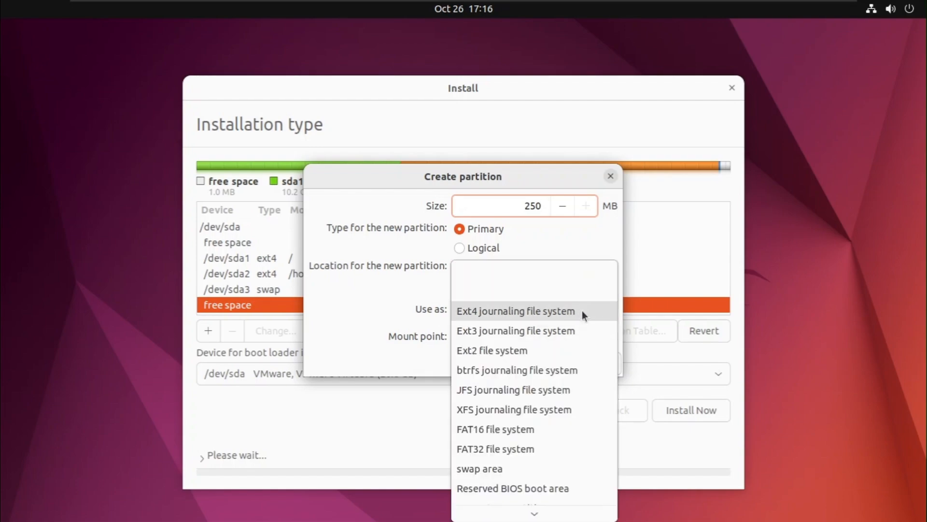
click(548, 488)
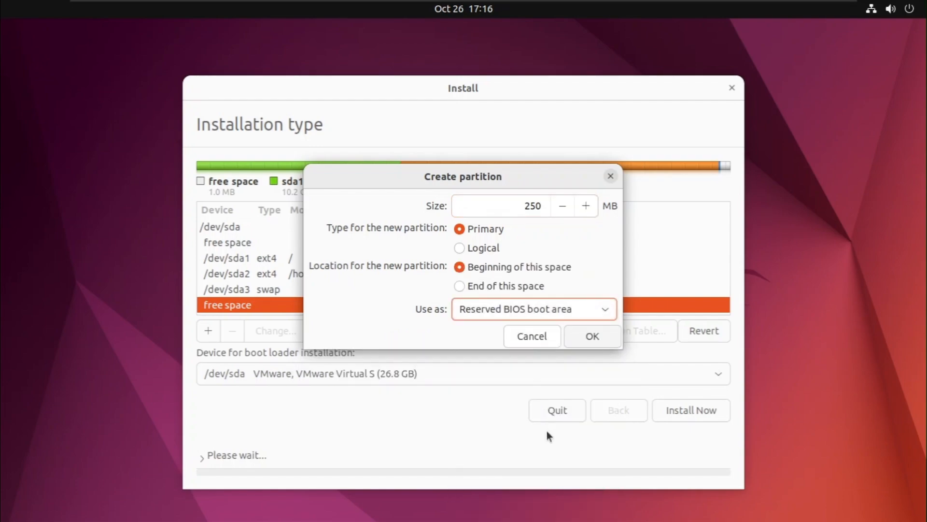
click(583, 338)
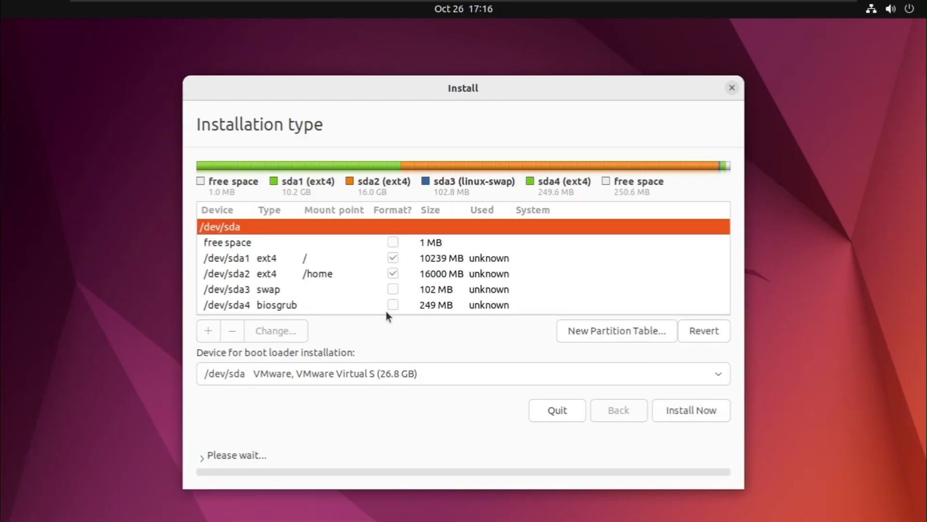
scroll(386, 311, down, 1)
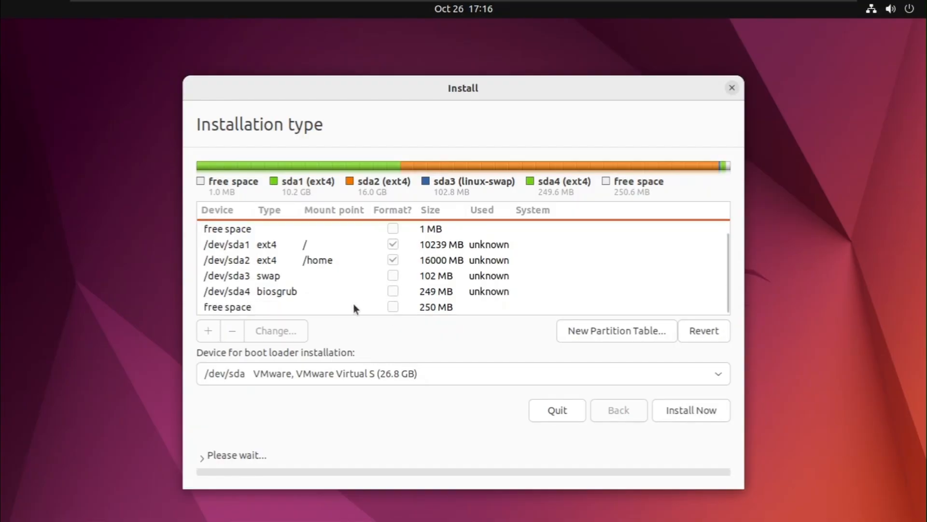
- Create a primary EFI System Partition in the remaining 250 MB of free space
click(258, 309)
click(211, 336)
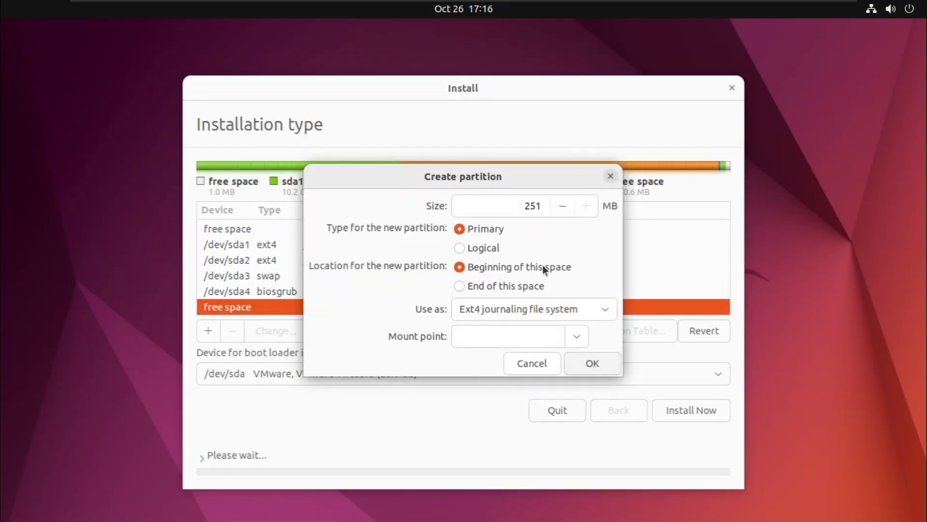
click(565, 312)
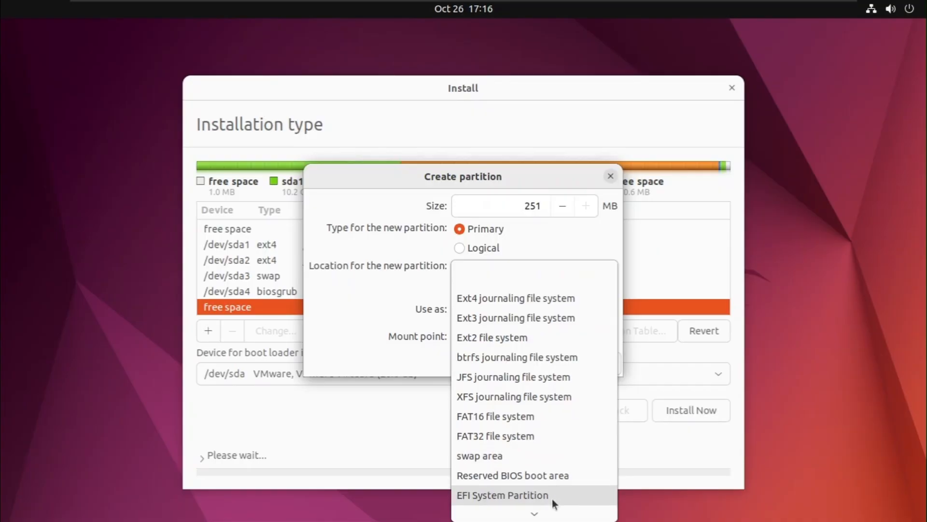
scroll(549, 496, down, 1)
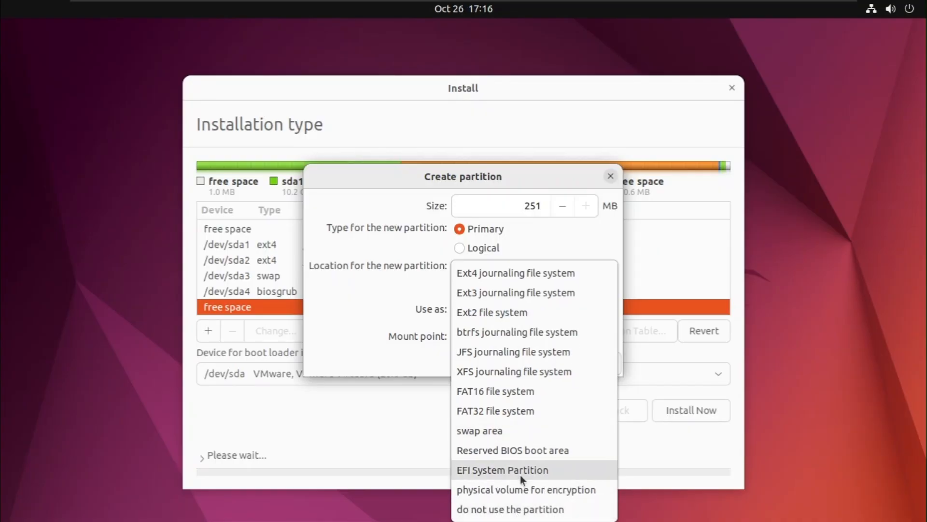
click(560, 469)
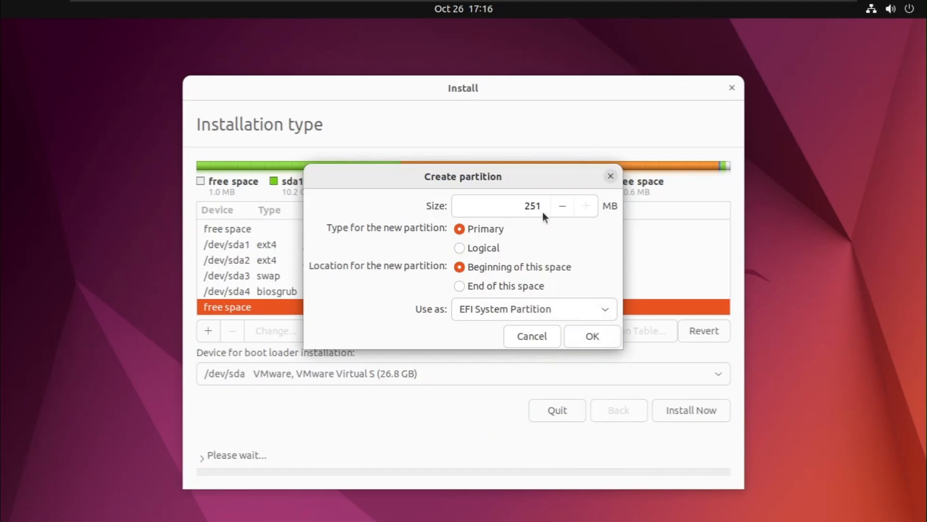
click(592, 337)
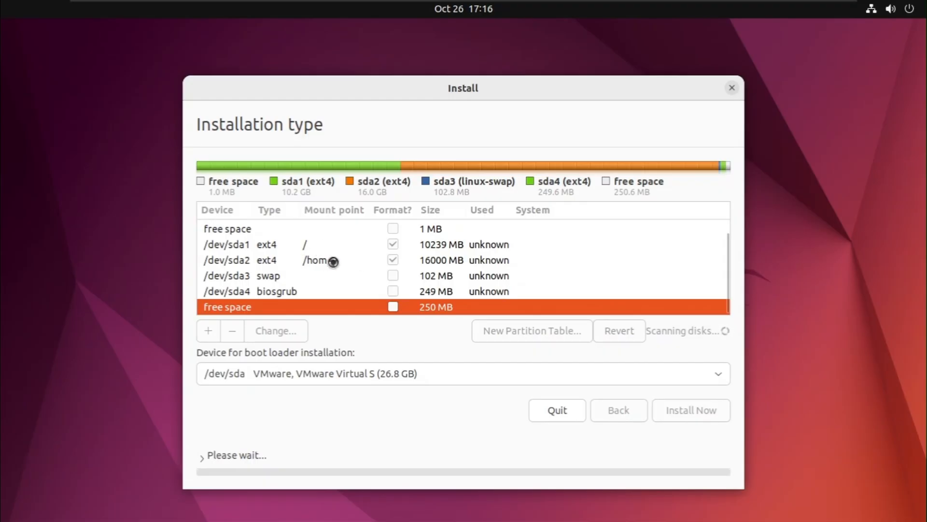
click(277, 274)
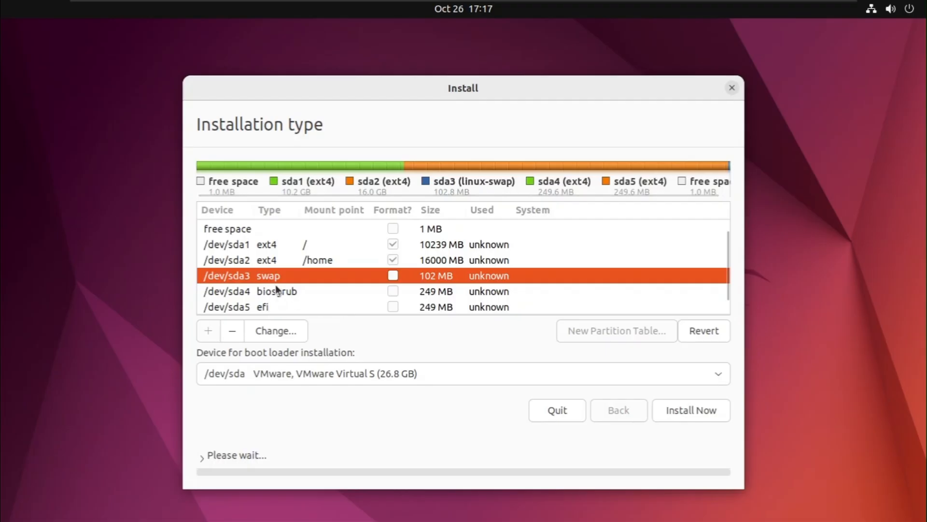
click(314, 245)
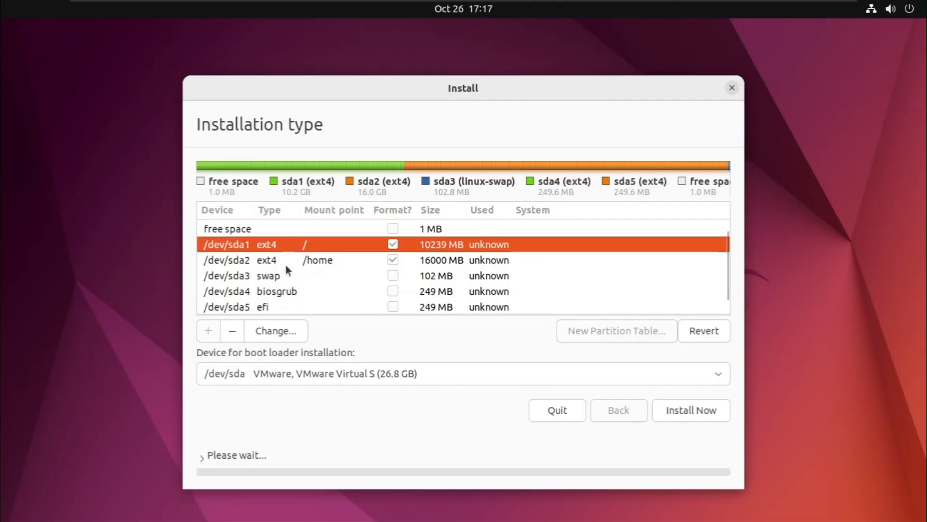
click(328, 265)
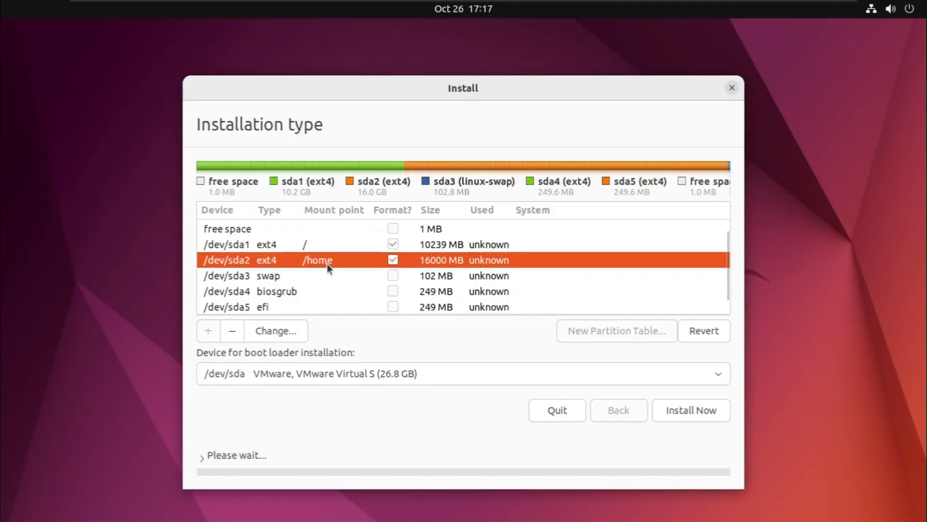
click(349, 280)
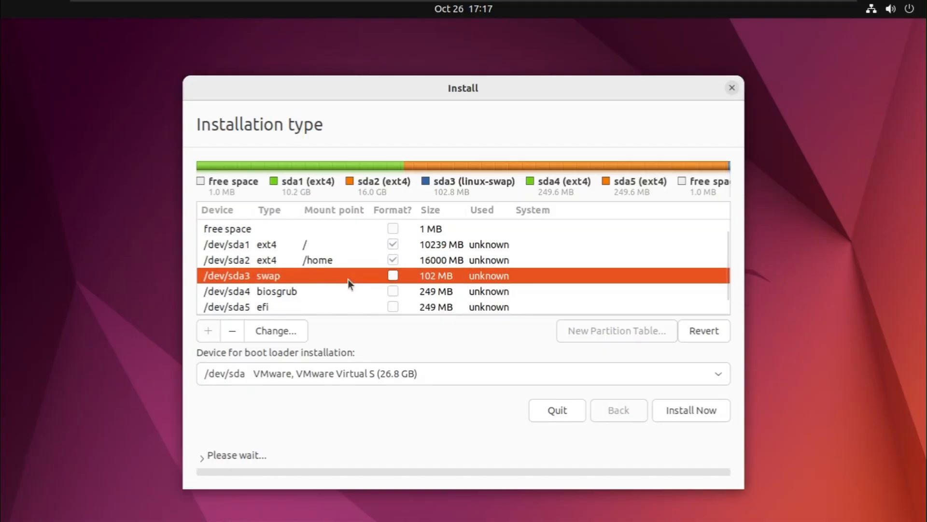
click(315, 293)
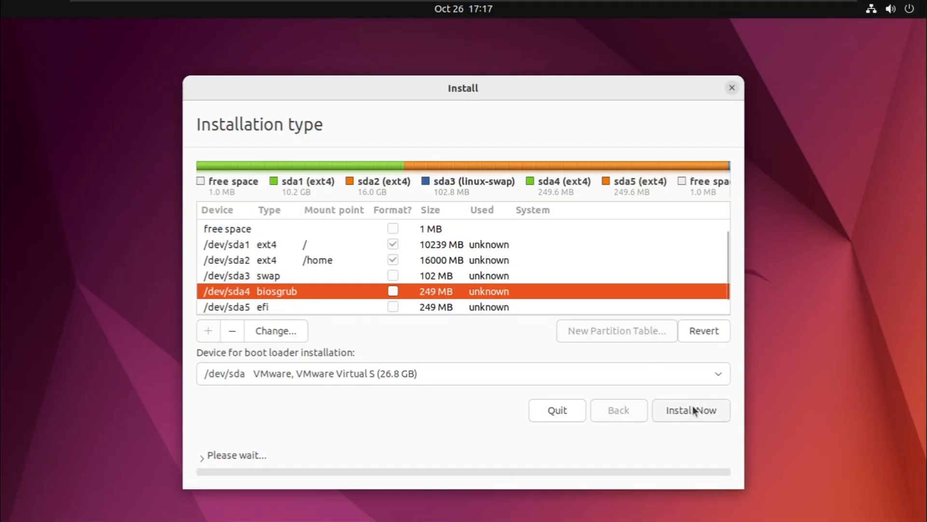
- Click Install Now and confirm writing the partition changes to disk
click(702, 415)
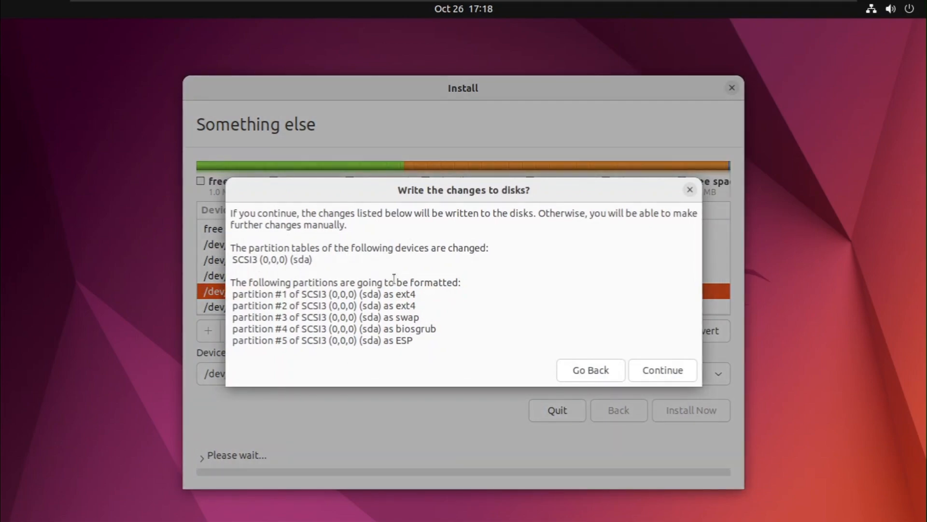
click(667, 375)
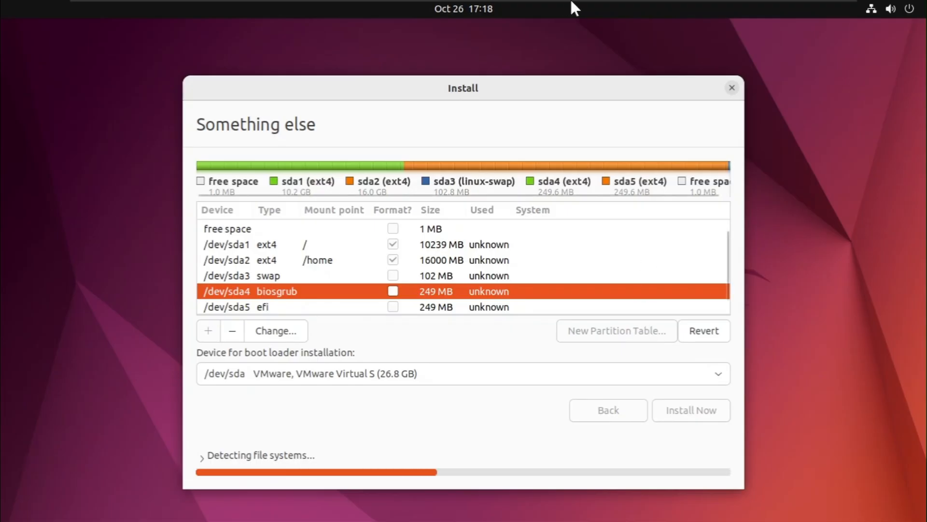
- Minimize the full-screen VM, check OBS Studio, then return to the Ubuntu VM
mouse_move(572, 6)
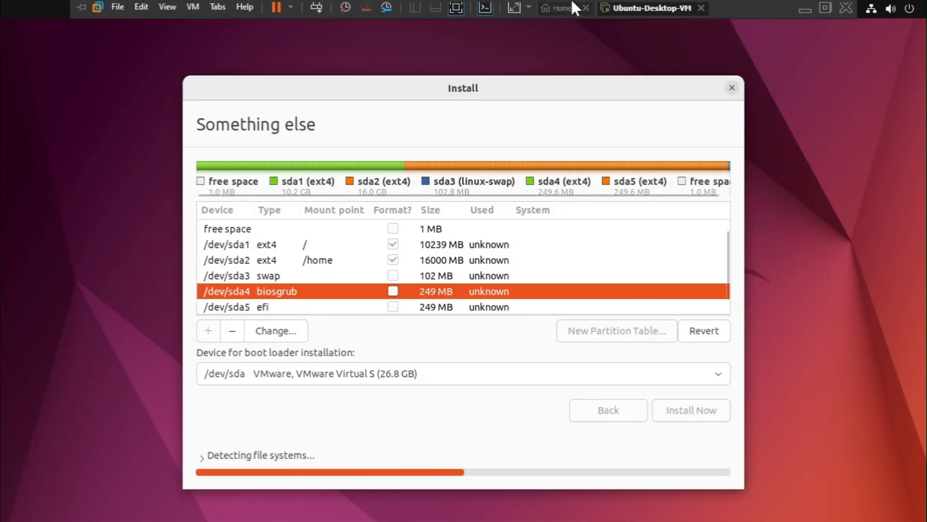
click(810, 7)
click(478, 508)
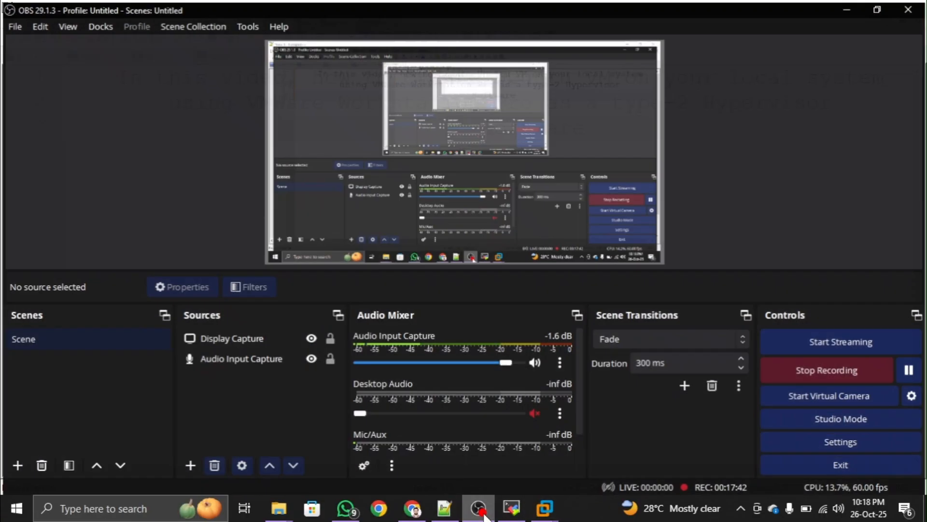
mouse_move(543, 508)
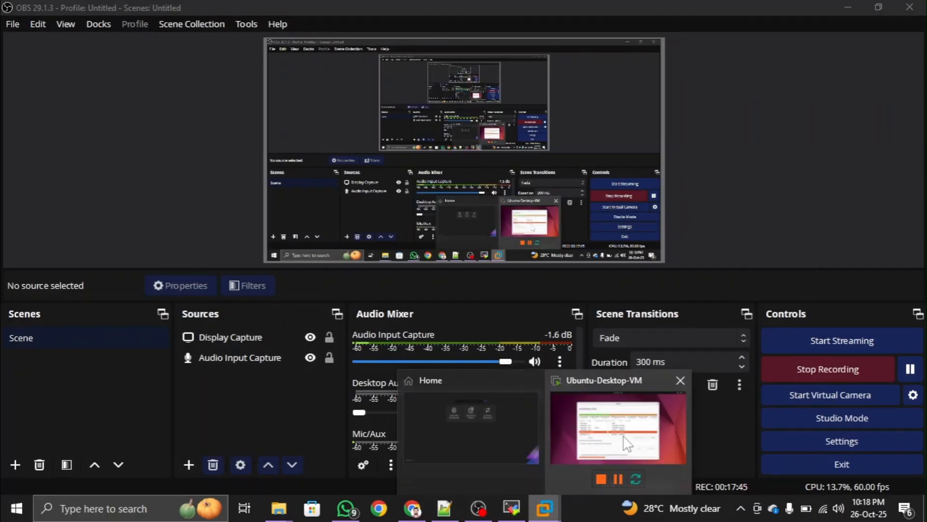
click(621, 435)
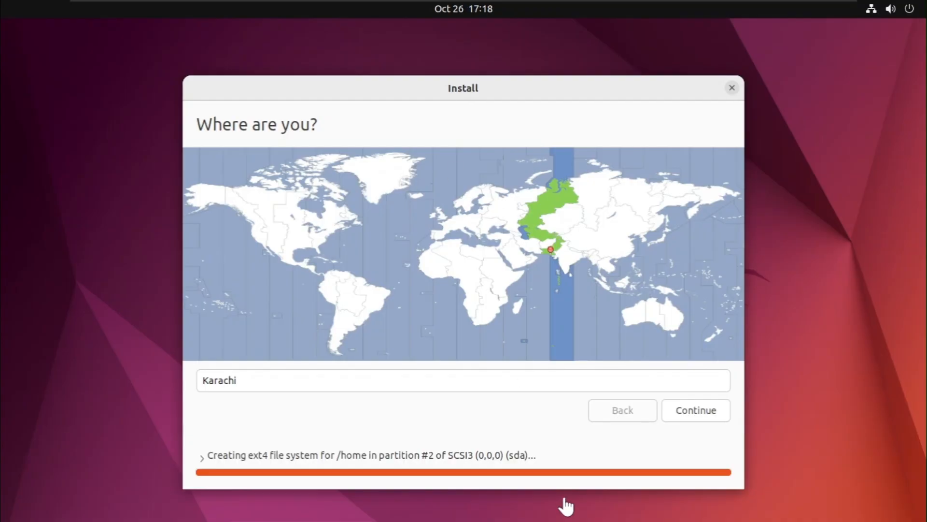
- Choose Toronto as the time zone location and continue to account setup
click(493, 270)
click(468, 285)
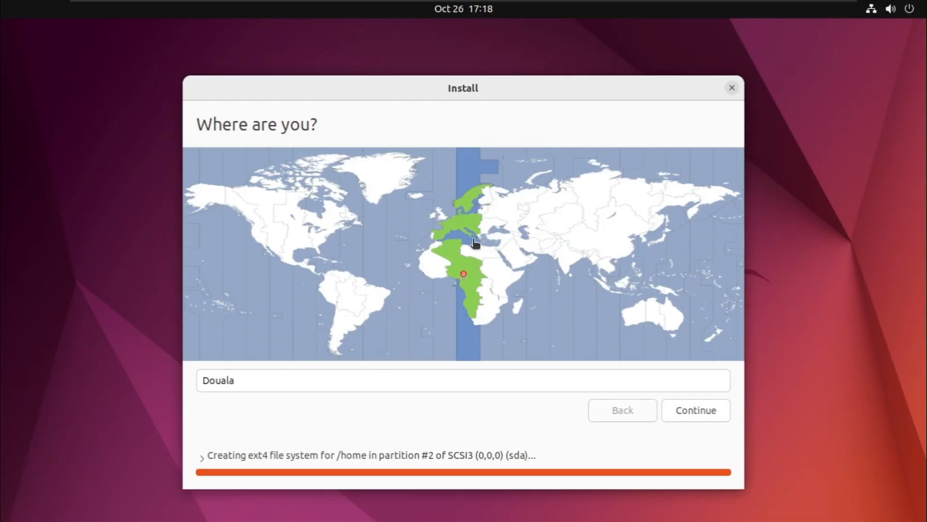
click(319, 225)
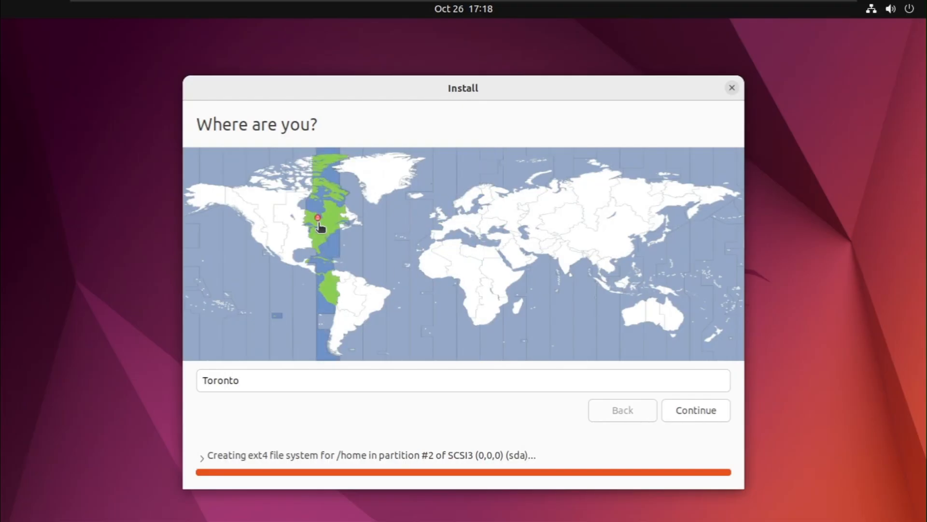
click(695, 411)
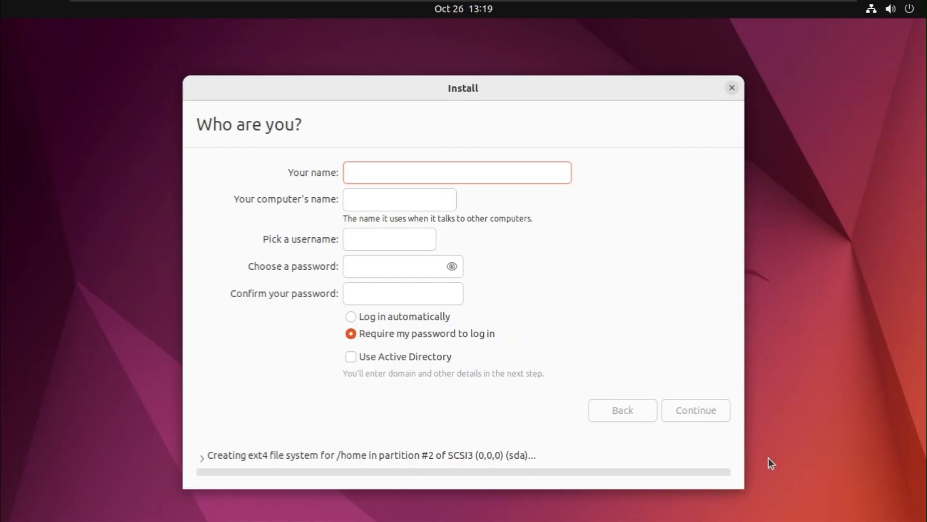
- Enter the user's name, computer name and account password, then continue installing
key(Tab)
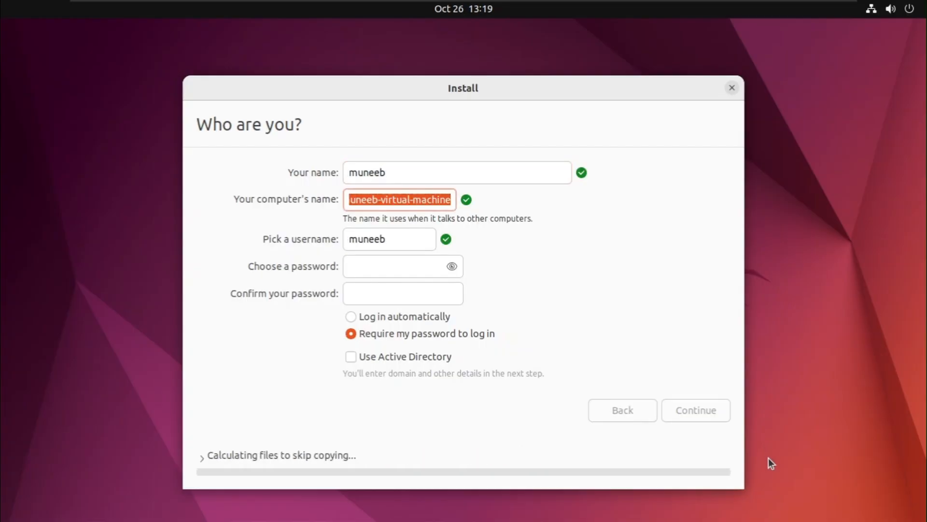
key(Tab)
key(Tab)
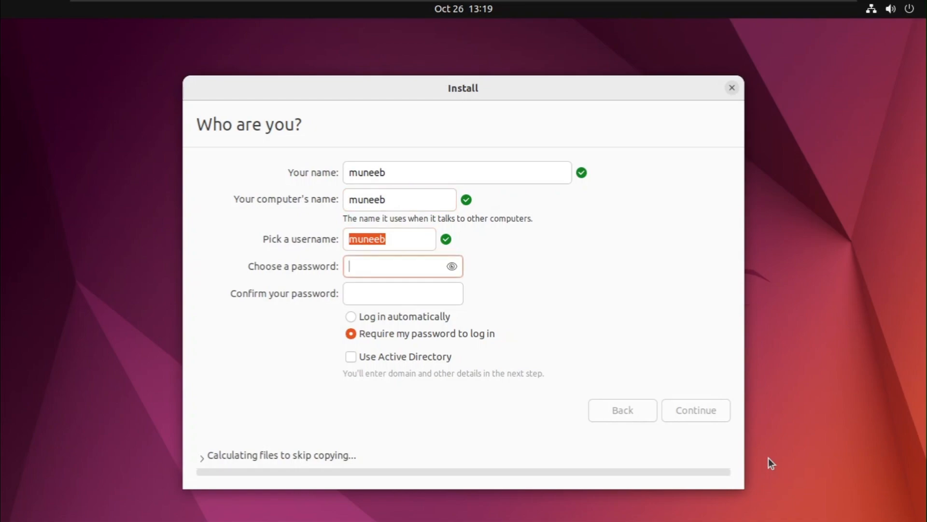
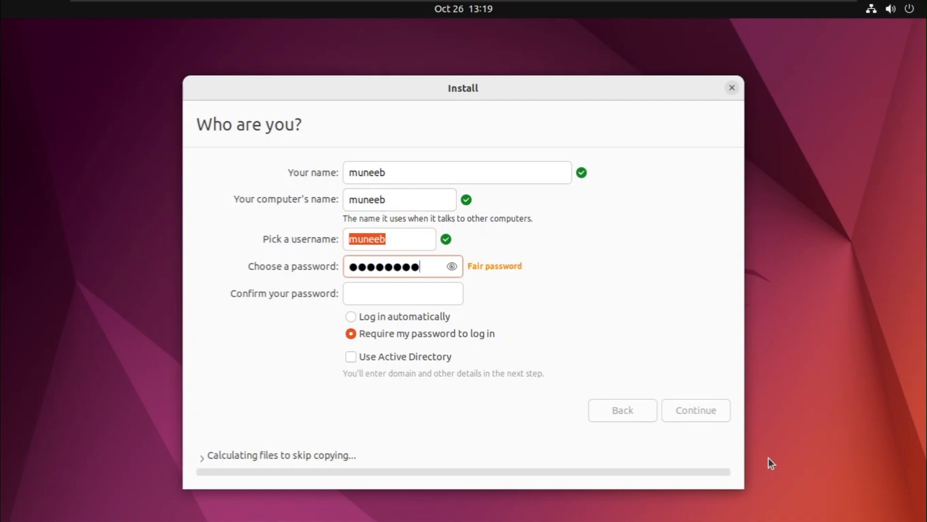
key(Tab)
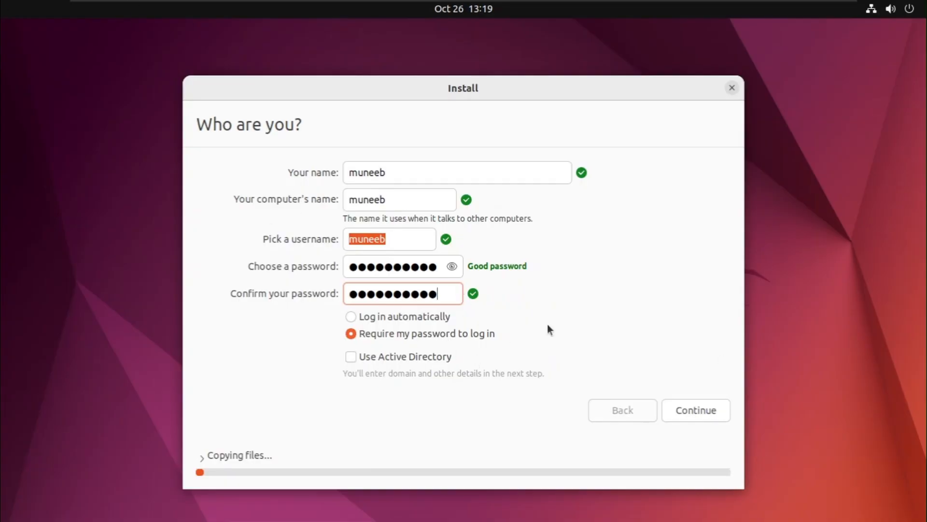
click(724, 409)
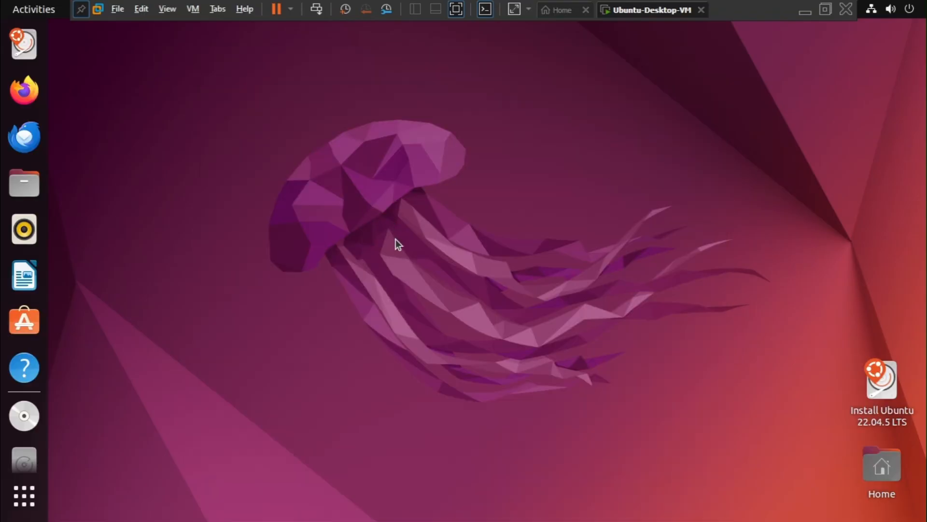
right_click(236, 134)
click(202, 95)
click(877, 8)
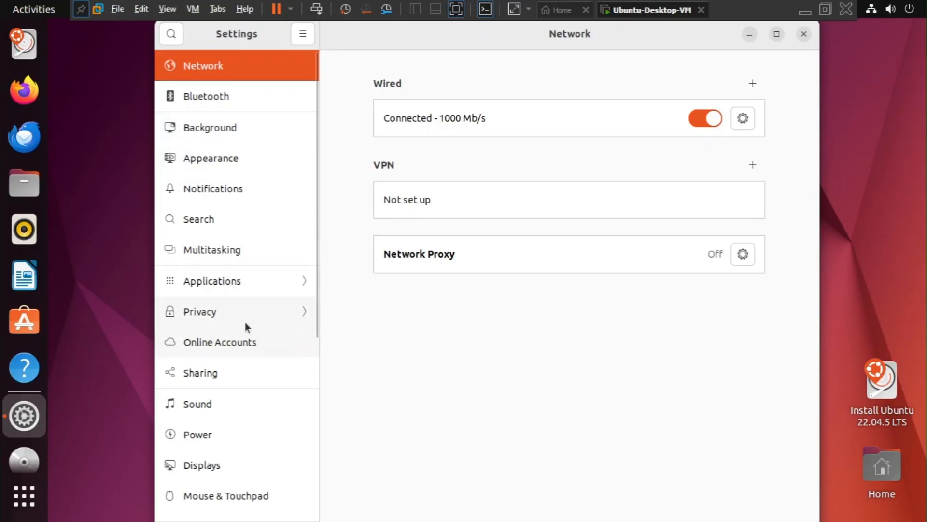
click(803, 35)
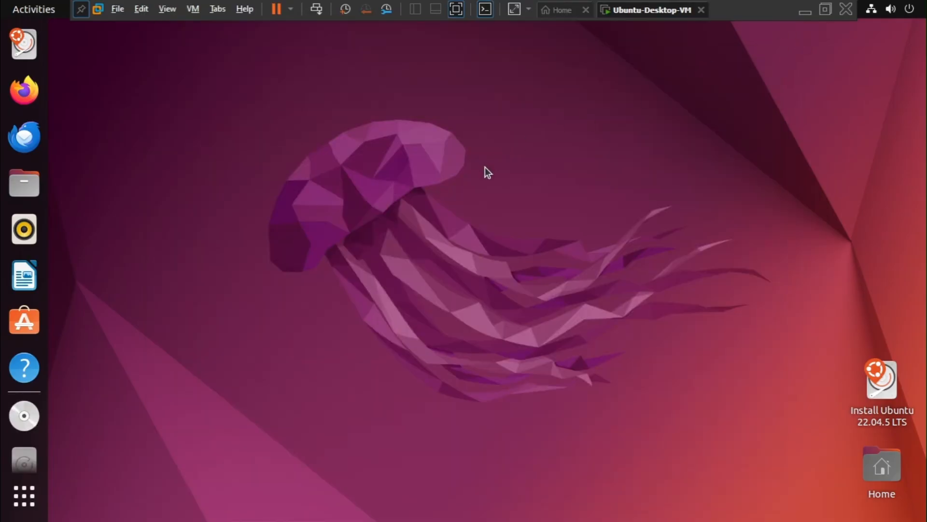